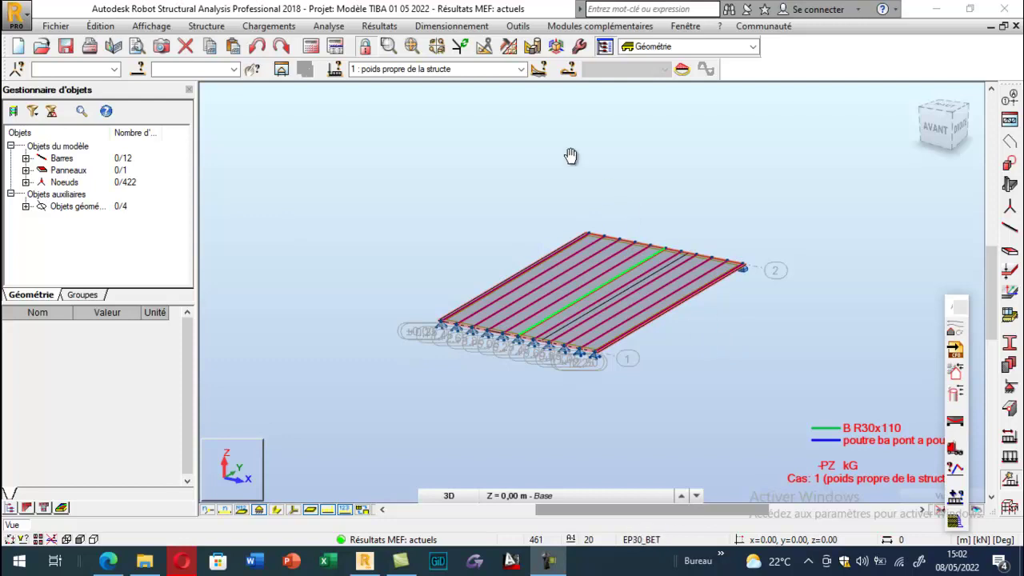
left_click(522, 69)
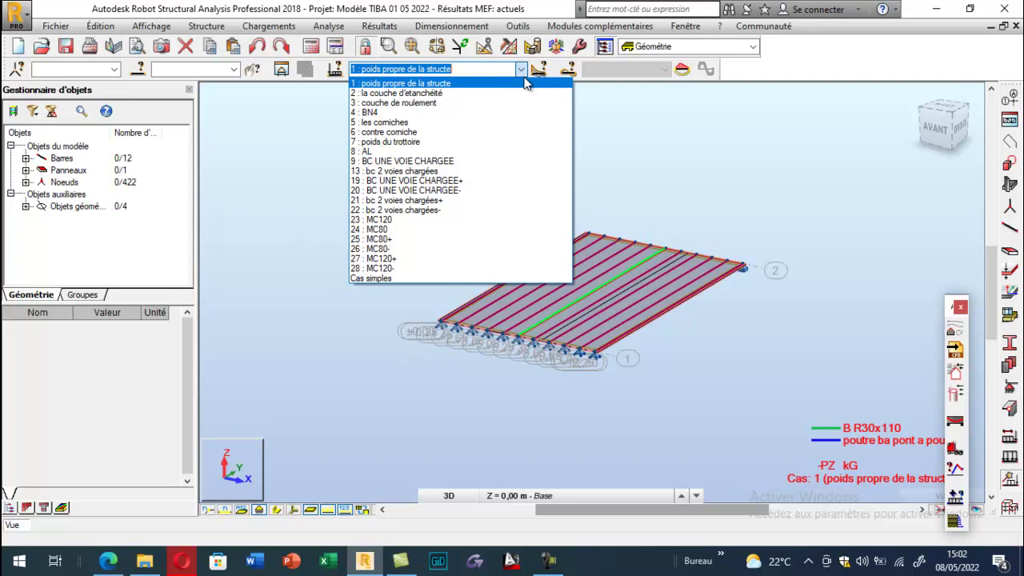
left_click(265, 204)
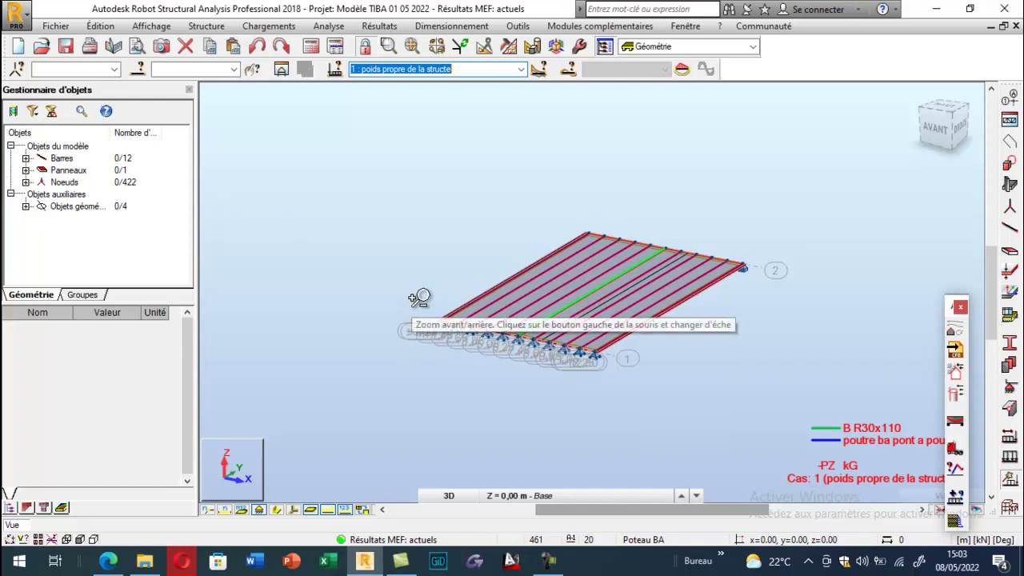
Set the finite element mesh size to 0.5 m for the deck panel and generate the mesh
scroll(615, 321, "up", 2)
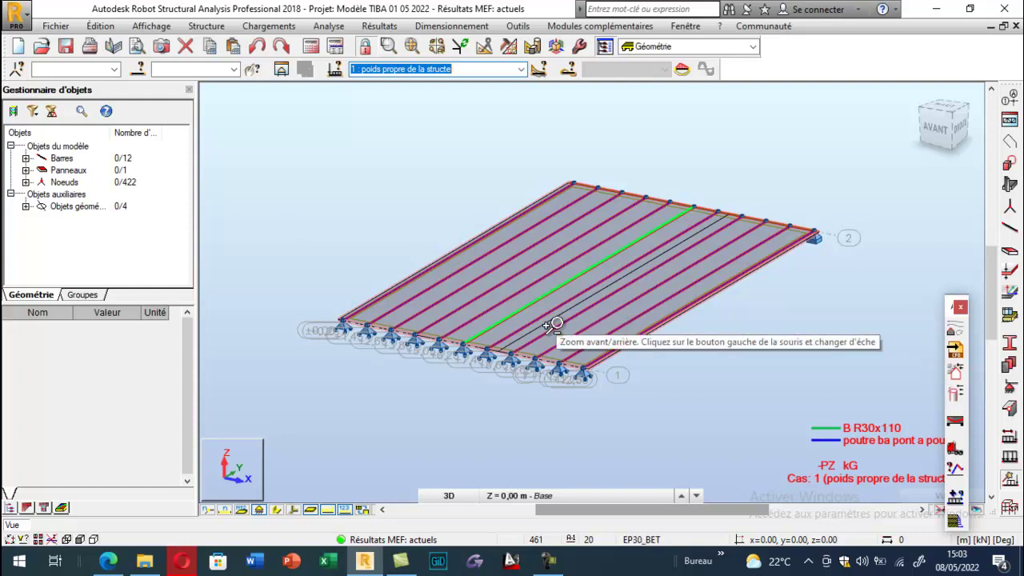
left_click(509, 46)
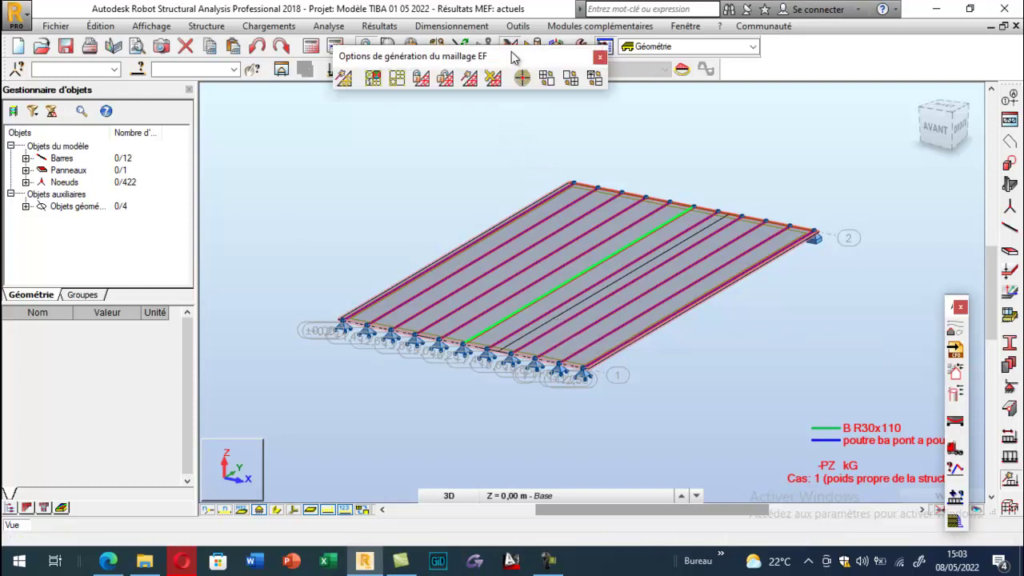
left_click(397, 77)
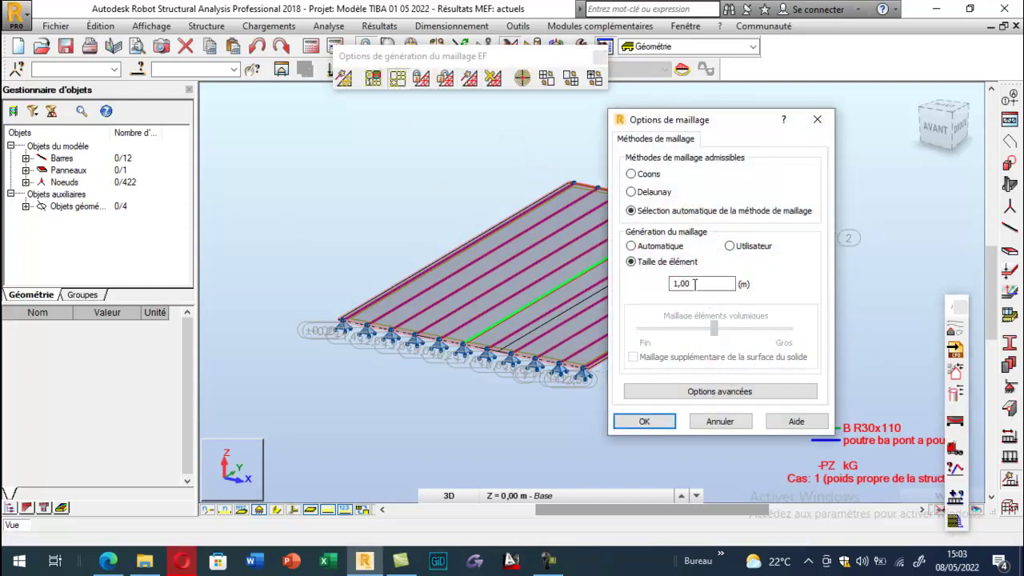
type("0.5")
left_click(622, 421)
left_click(345, 79)
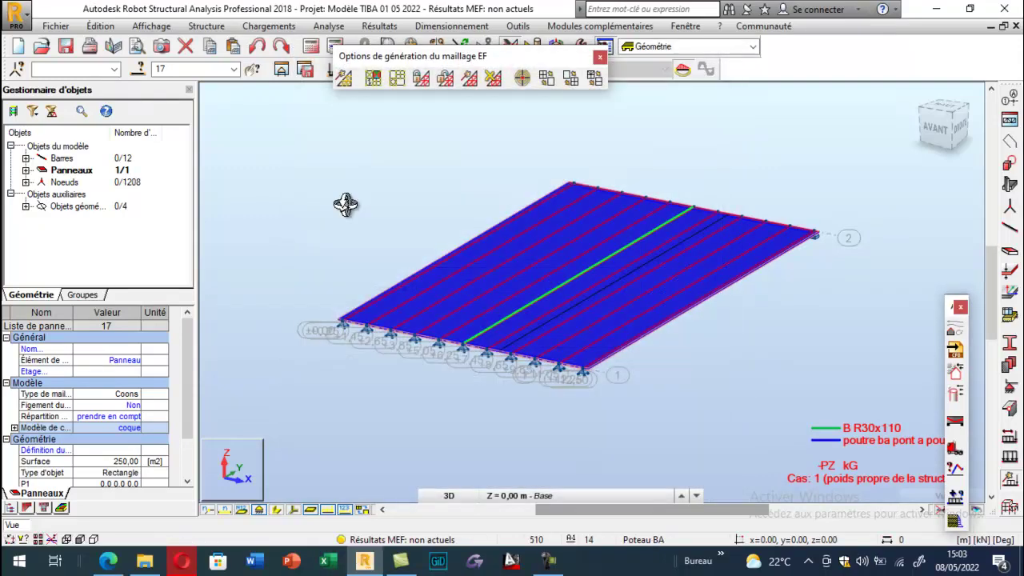
left_click(599, 57)
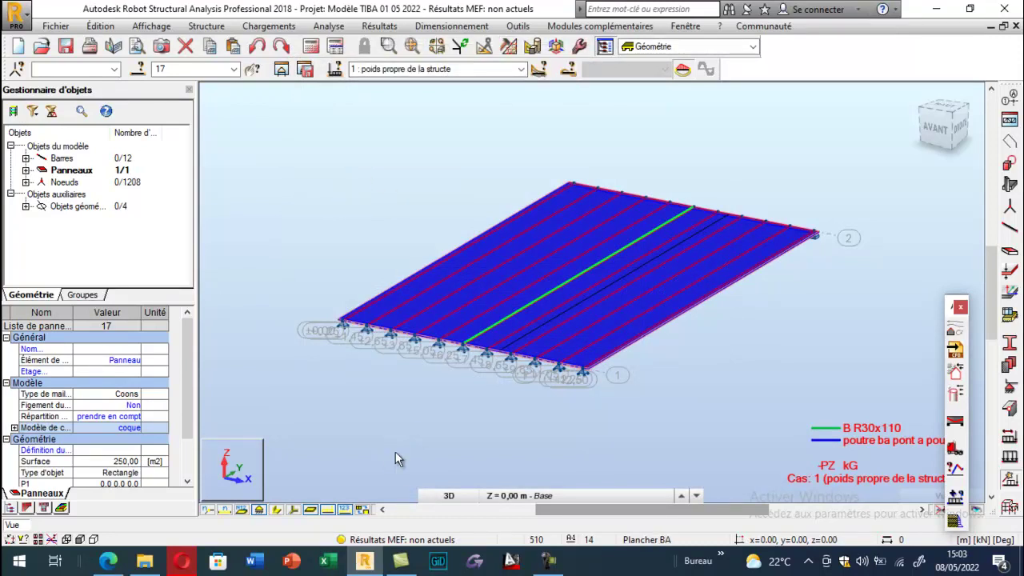
left_click(384, 420)
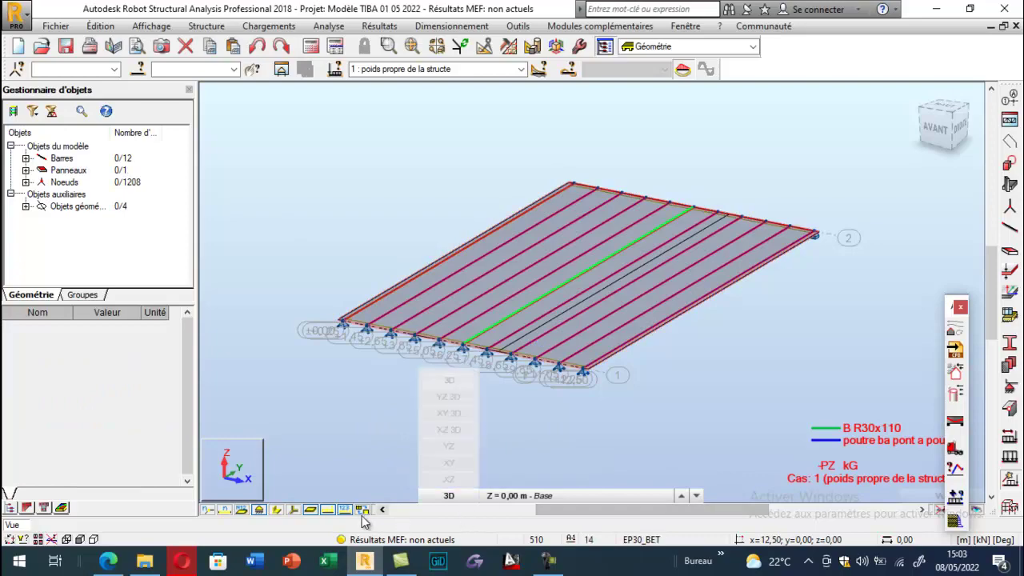
Run the structural calculation on the remeshed bridge deck model
scroll(552, 324, "up", 5)
scroll(560, 336, "up", 2)
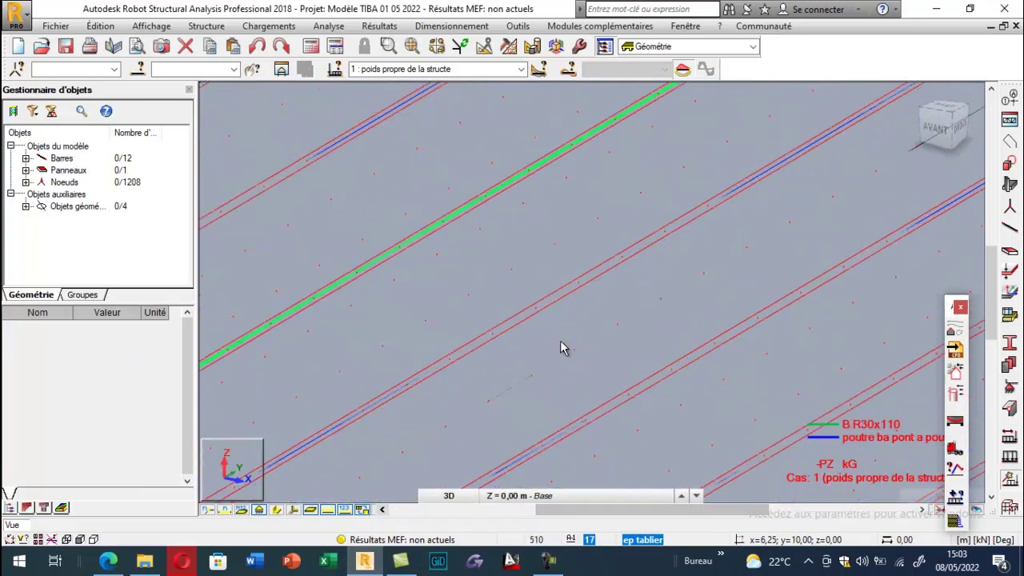
scroll(559, 347, "down", 7)
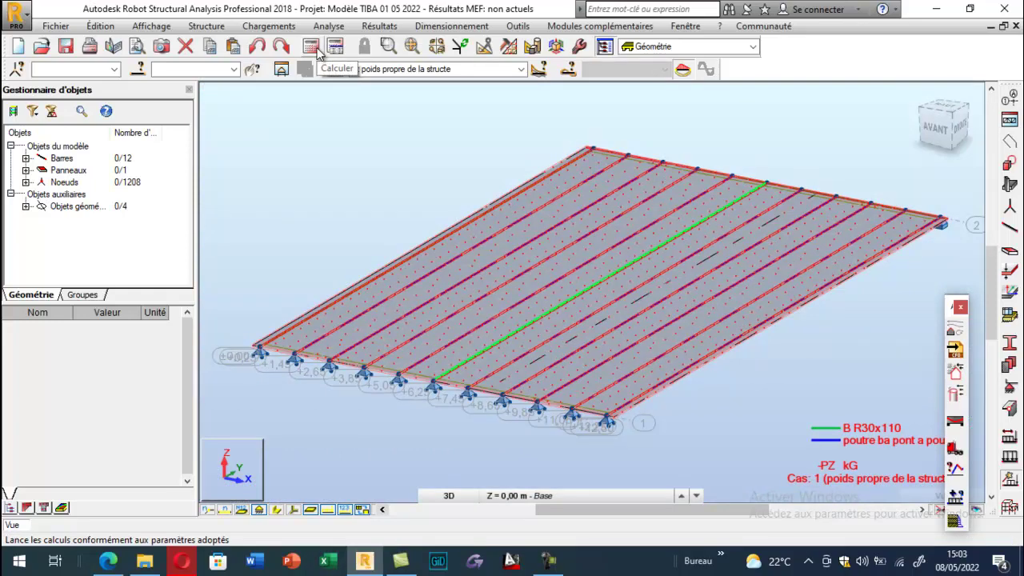
left_click(316, 49)
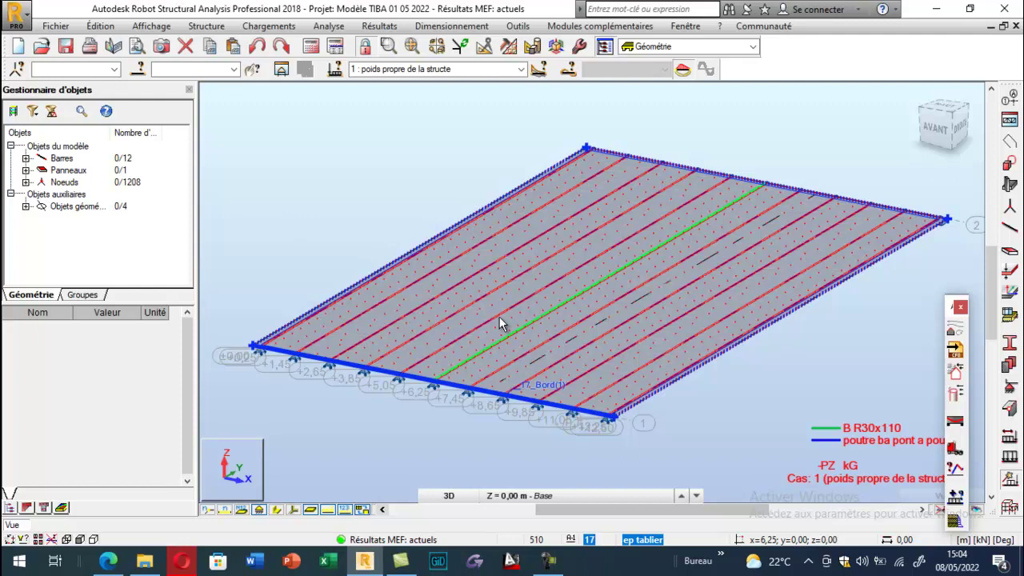
Select bars 2 and 4 to 12 and isolate these beams in their own view
left_click(25, 158)
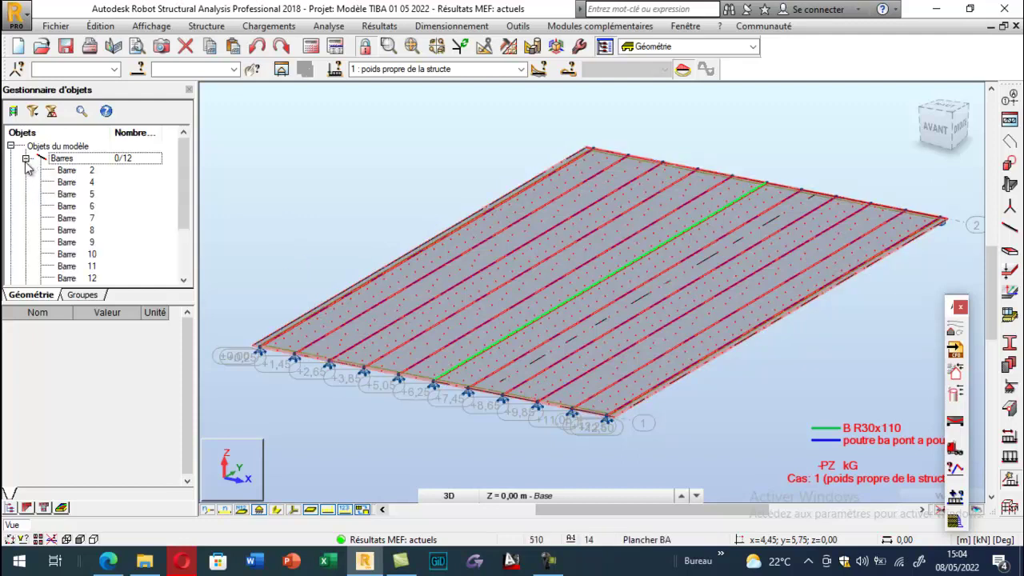
left_click(76, 171)
left_click(71, 182, "ctrl")
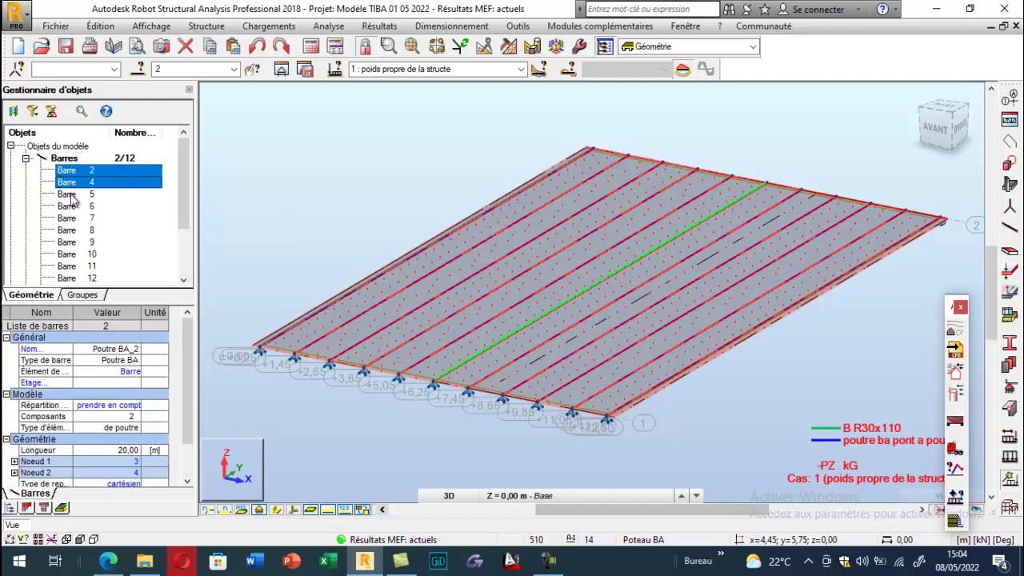
left_click(70, 194, "ctrl")
left_click(70, 207, "ctrl")
left_click(71, 218, "ctrl")
left_click(70, 231, "ctrl")
left_click(69, 242, "ctrl")
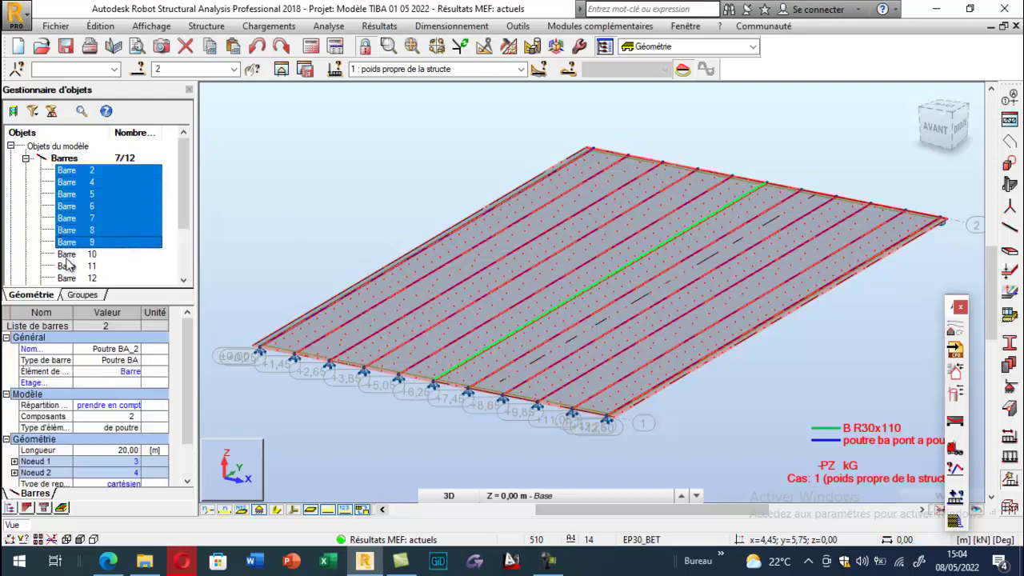
left_click(69, 254, "ctrl")
left_click(67, 267, "ctrl")
left_click(72, 260, "ctrl")
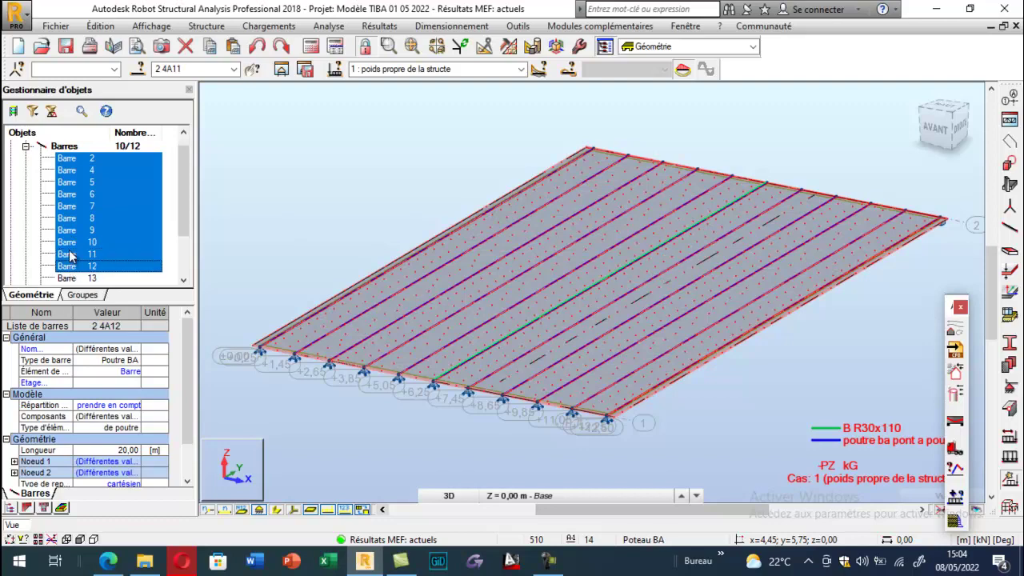
left_click(281, 69)
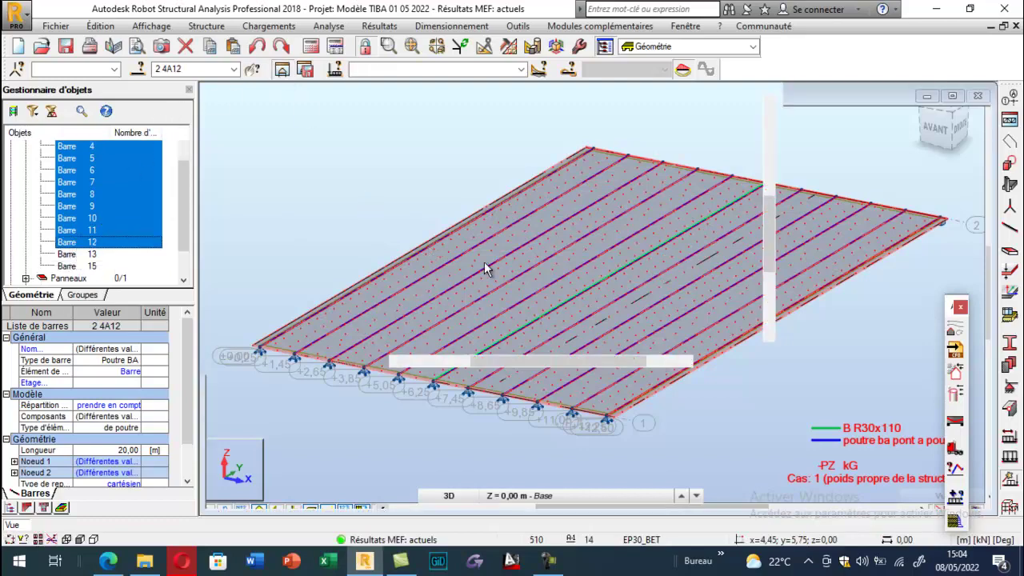
scroll(597, 310, "down", 2)
scroll(472, 191, "up", 2)
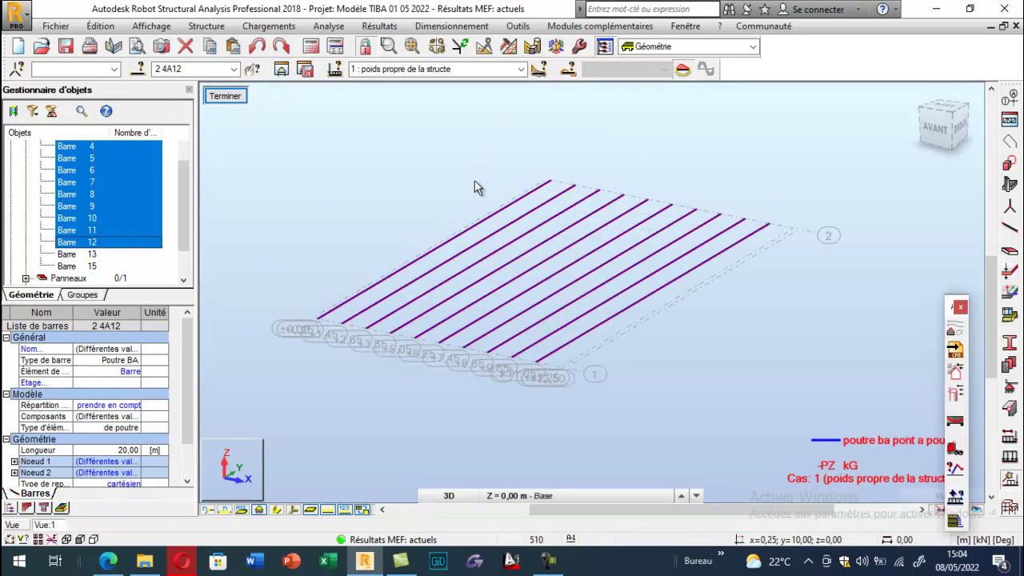
left_click(437, 135)
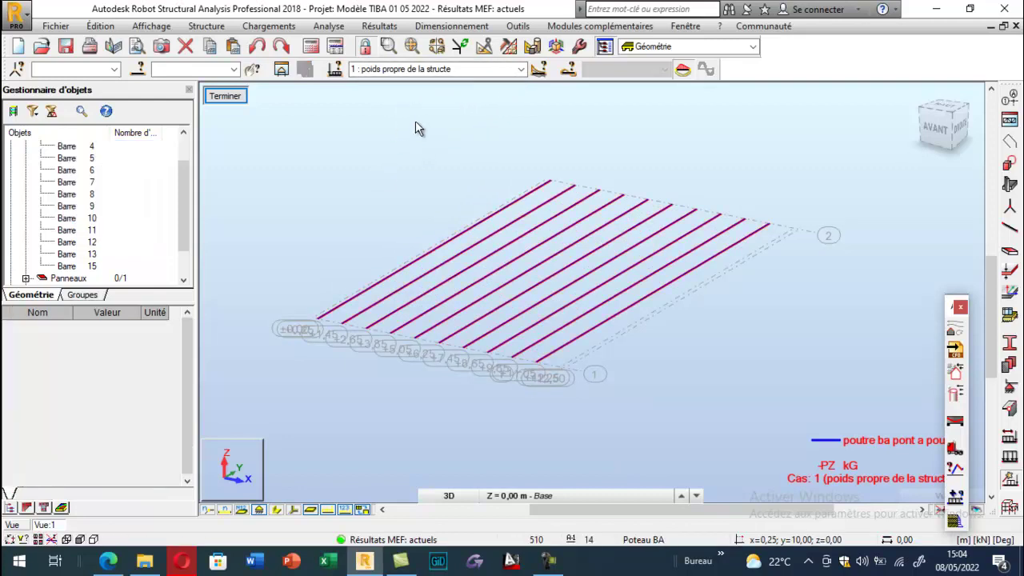
Display the bending moment My diagram on the isolated beams for the self-weight load case
left_click(379, 26)
left_click(408, 76)
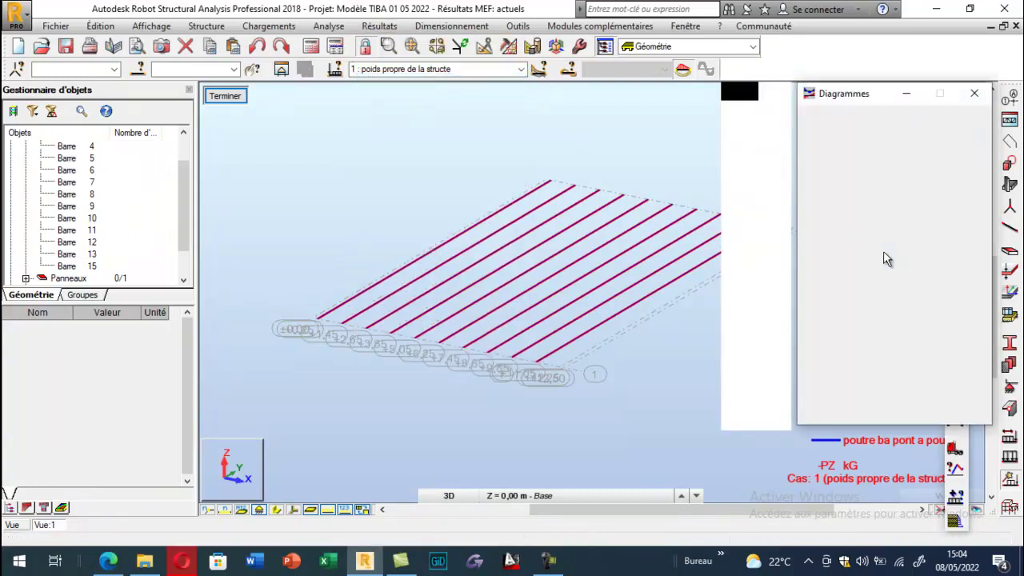
left_click(867, 256)
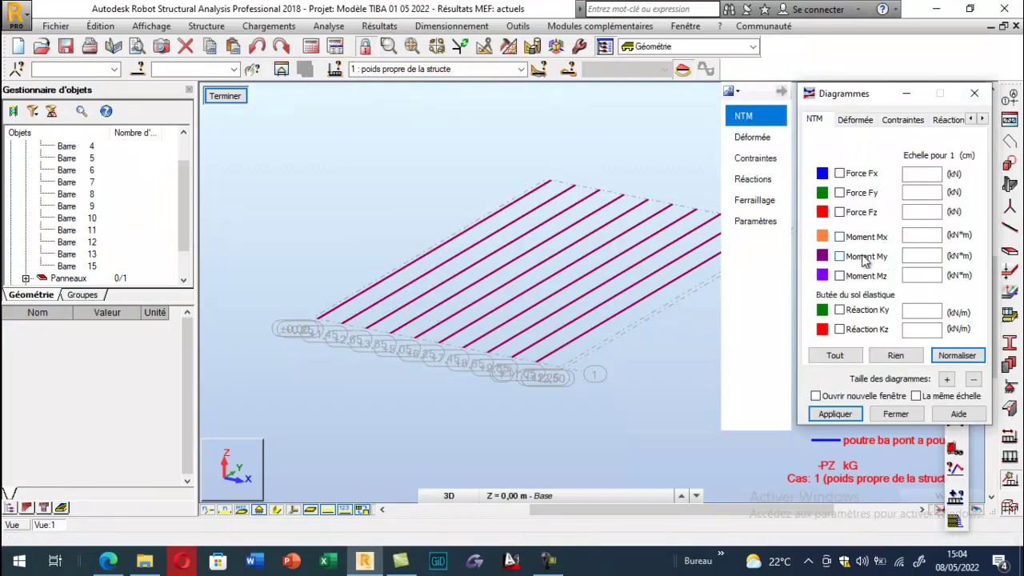
left_click(834, 414)
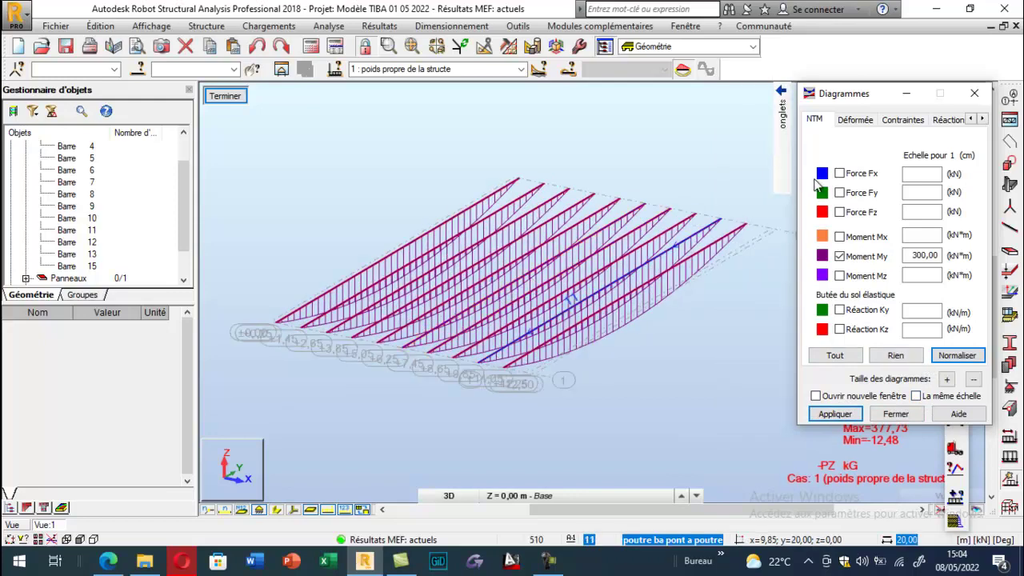
Label the diagrams with descriptions showing all values (toutes) and set their filling to uniform
mouse_move(782, 112)
left_click(755, 221)
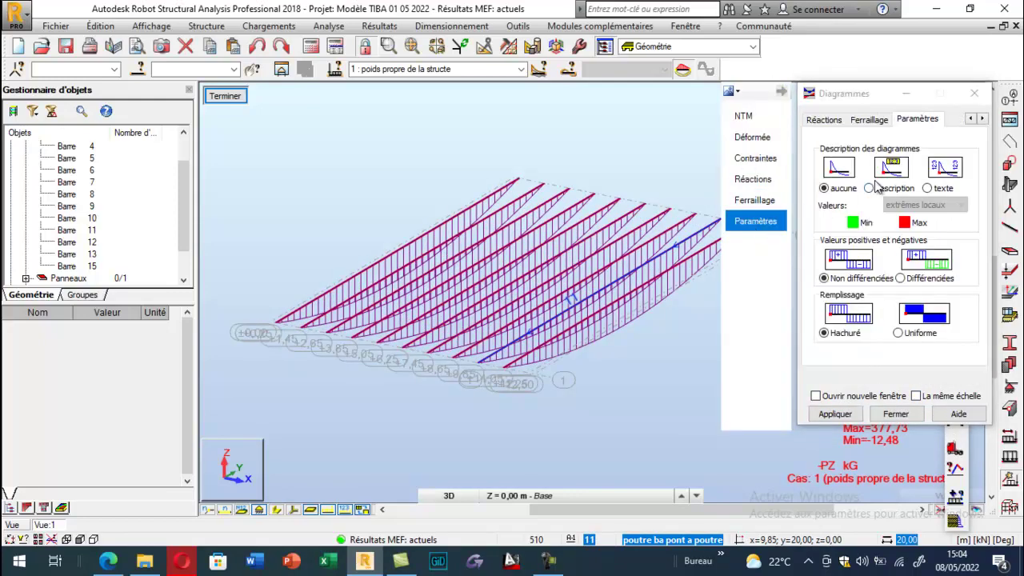
left_click(878, 189)
left_click(908, 334)
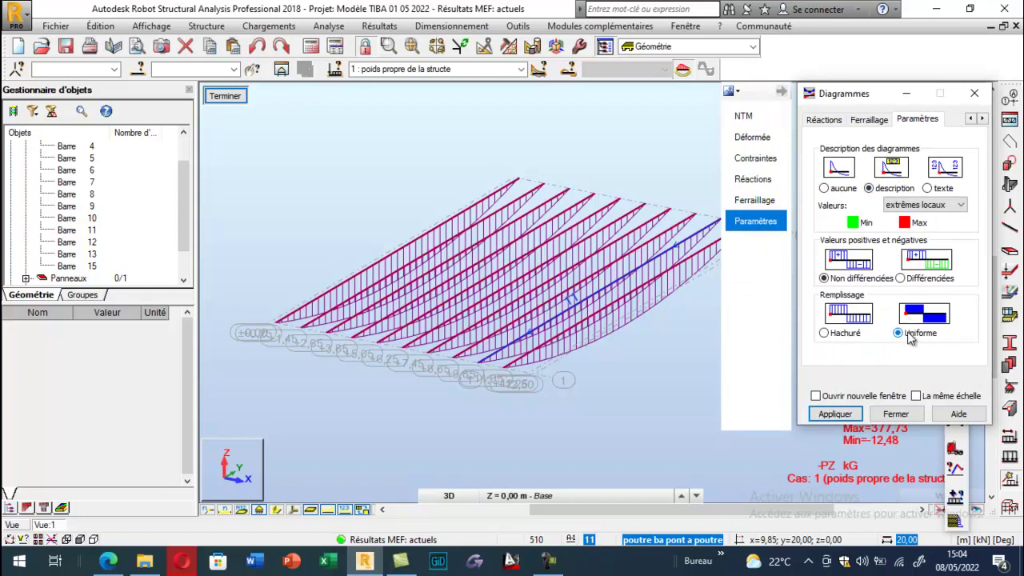
left_click(928, 206)
left_click(919, 224)
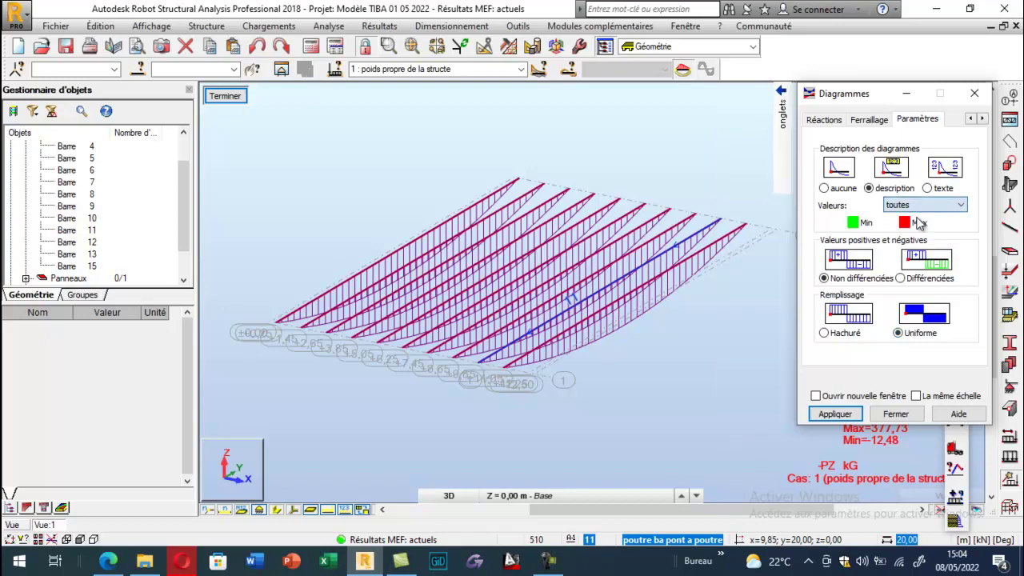
left_click(834, 413)
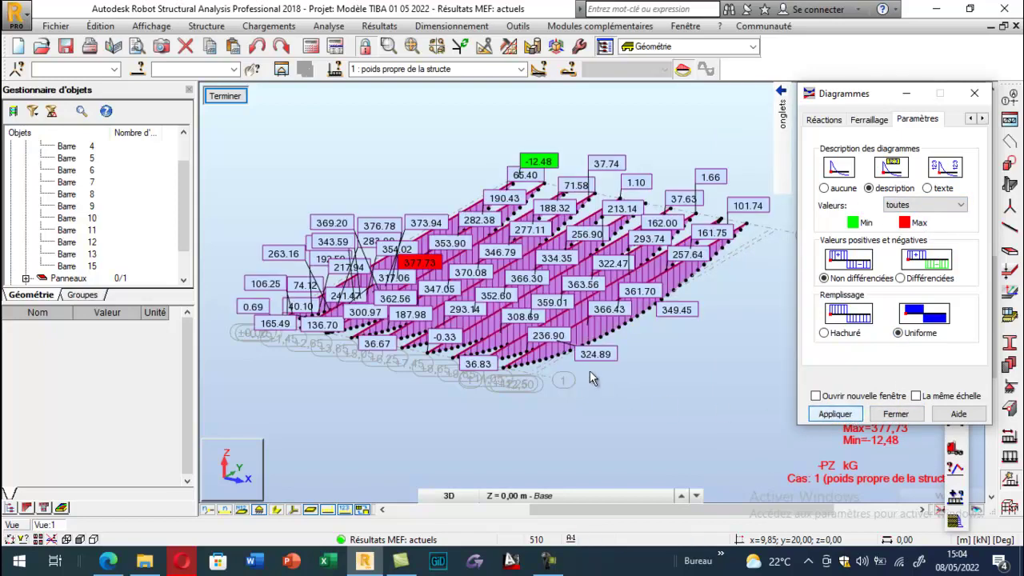
Examine the My moment values along the beams and replace that diagram with the shear Force Fz diagram
scroll(592, 382, "up", 2)
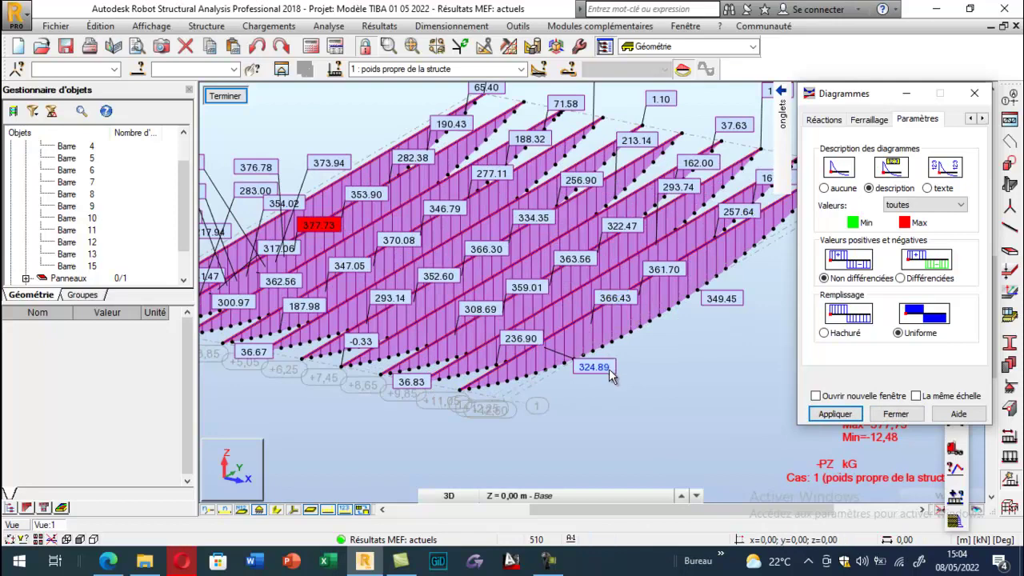
scroll(608, 369, "down", 1)
scroll(606, 387, "down", 1)
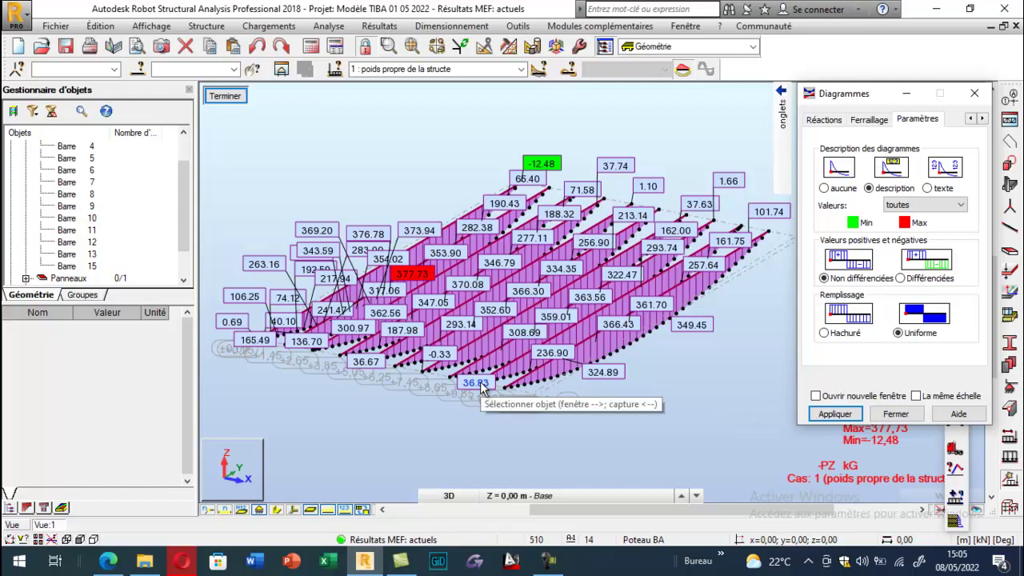
scroll(412, 292, "up", 5)
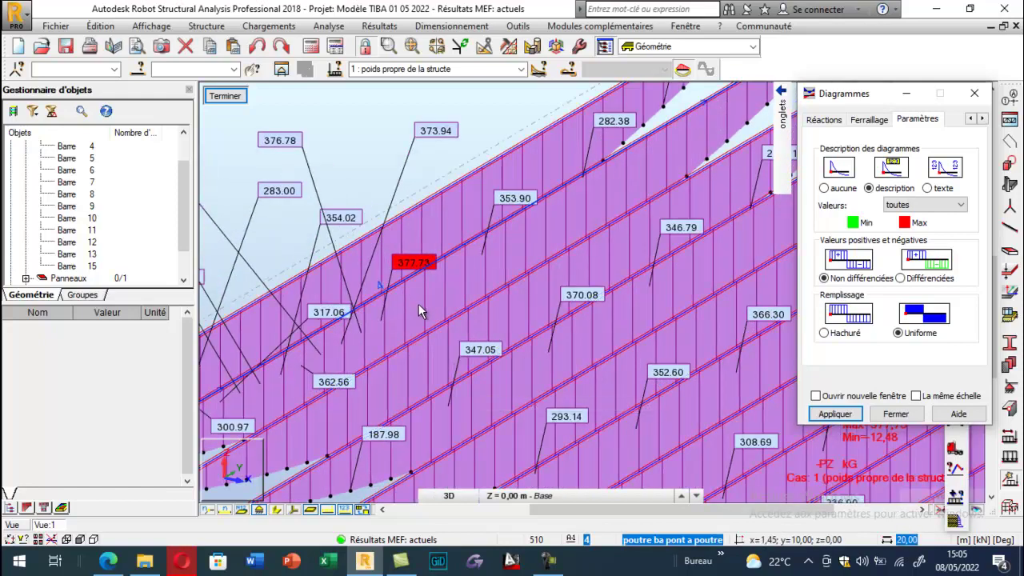
scroll(419, 304, "down", 5)
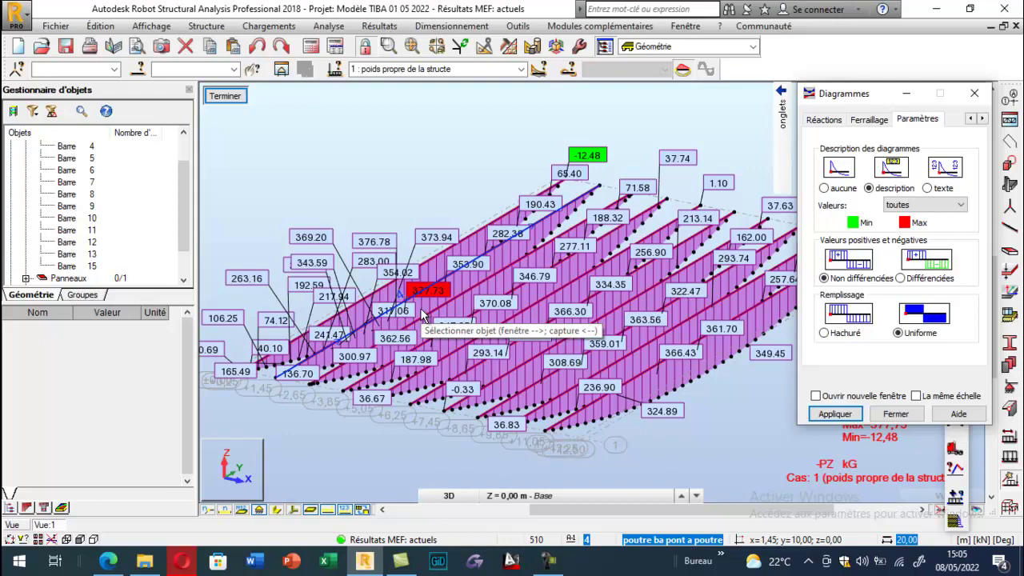
left_click(782, 120)
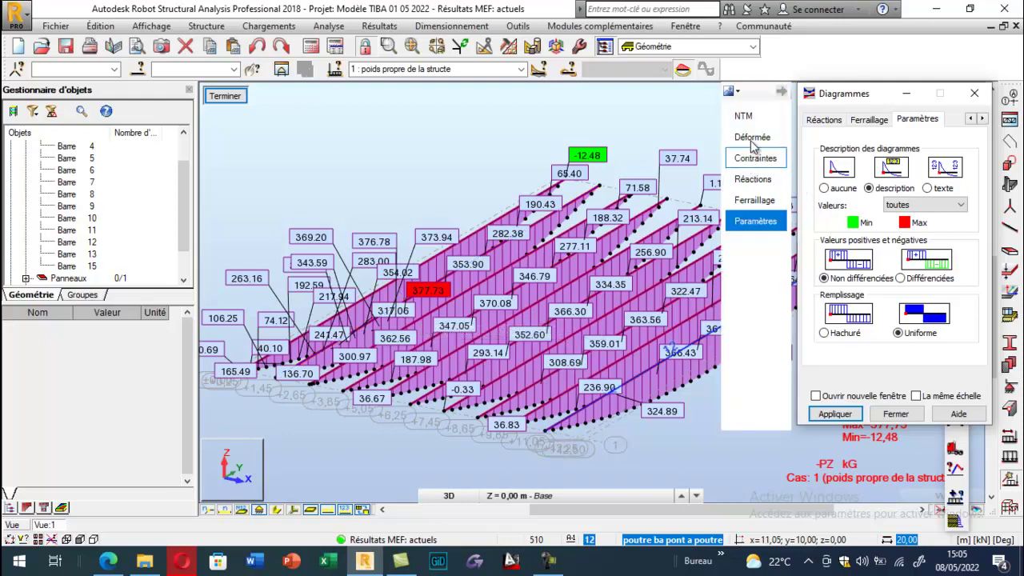
left_click(839, 212)
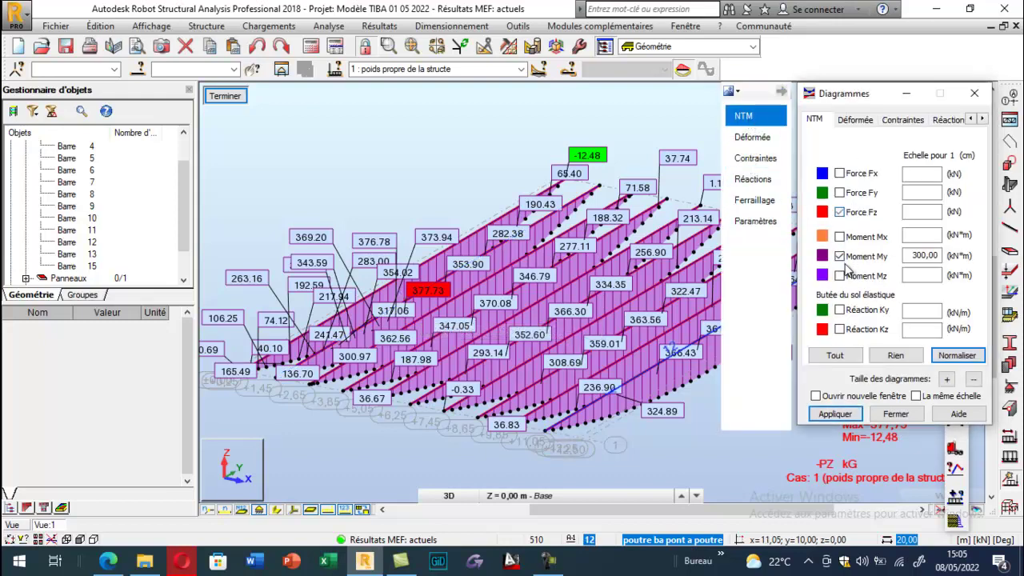
left_click(834, 414)
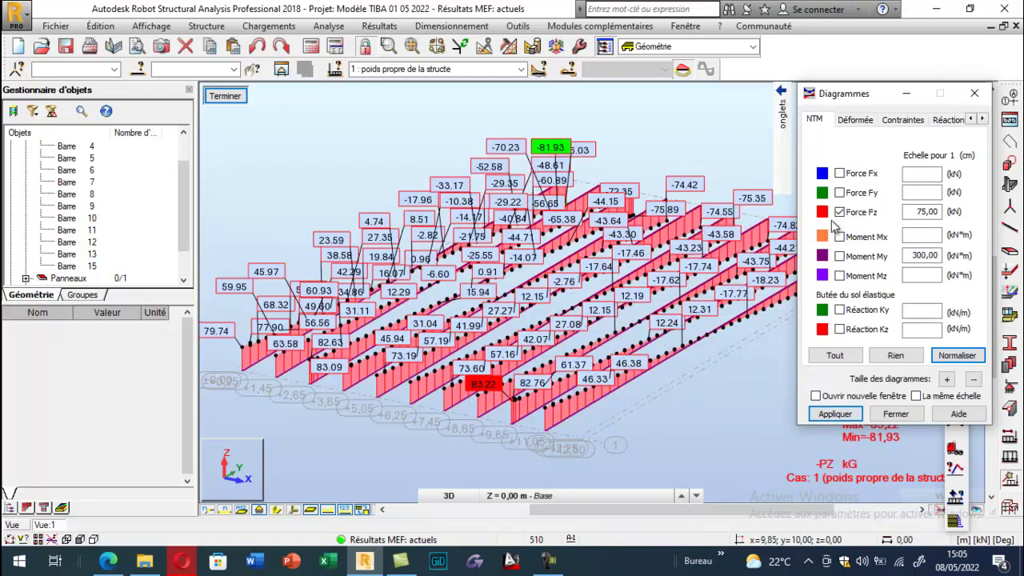
Clear the force diagrams and show the local axes of the isolated beams
left_click(832, 413)
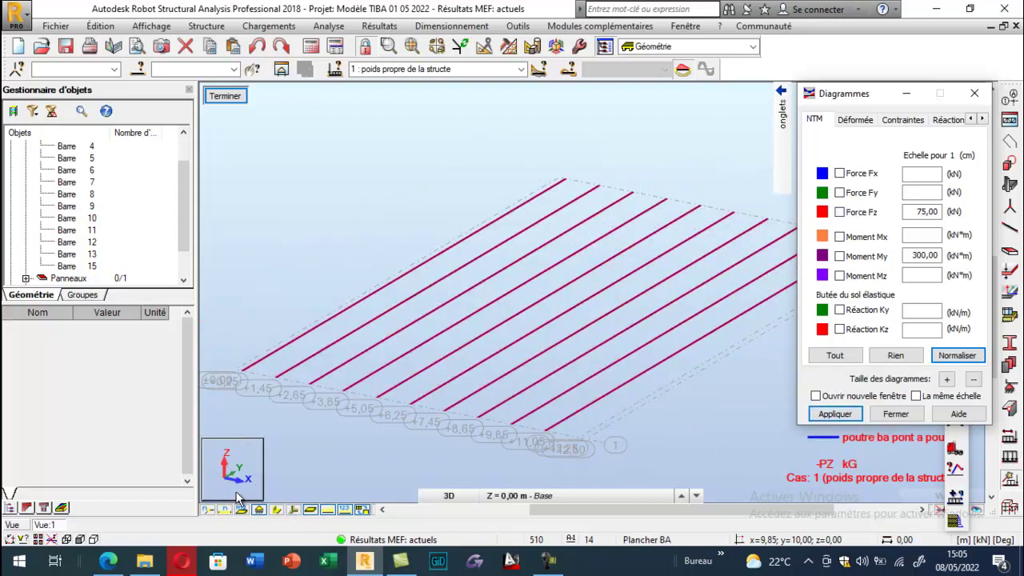
left_click(294, 510)
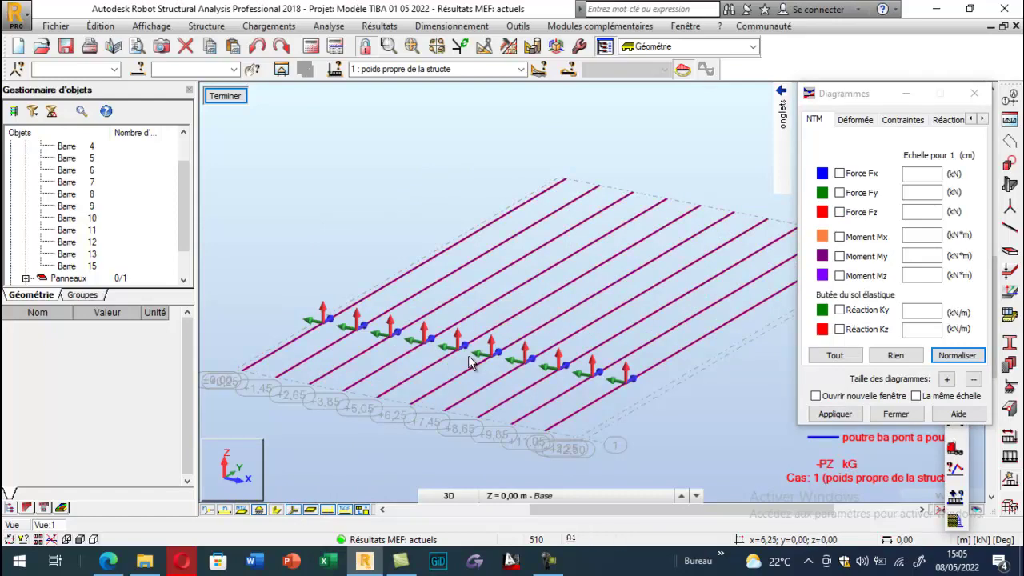
scroll(453, 344, "up", 1)
scroll(453, 344, "up", 2)
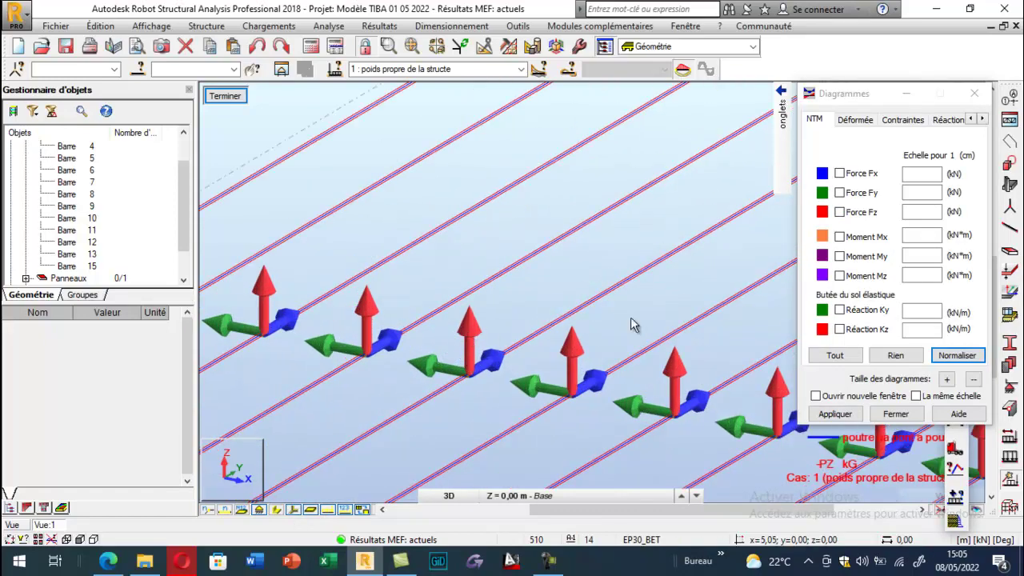
Display the shear Force Fz diagram on the isolated beams, and replace it with the bending Moment My diagram
left_click(844, 215)
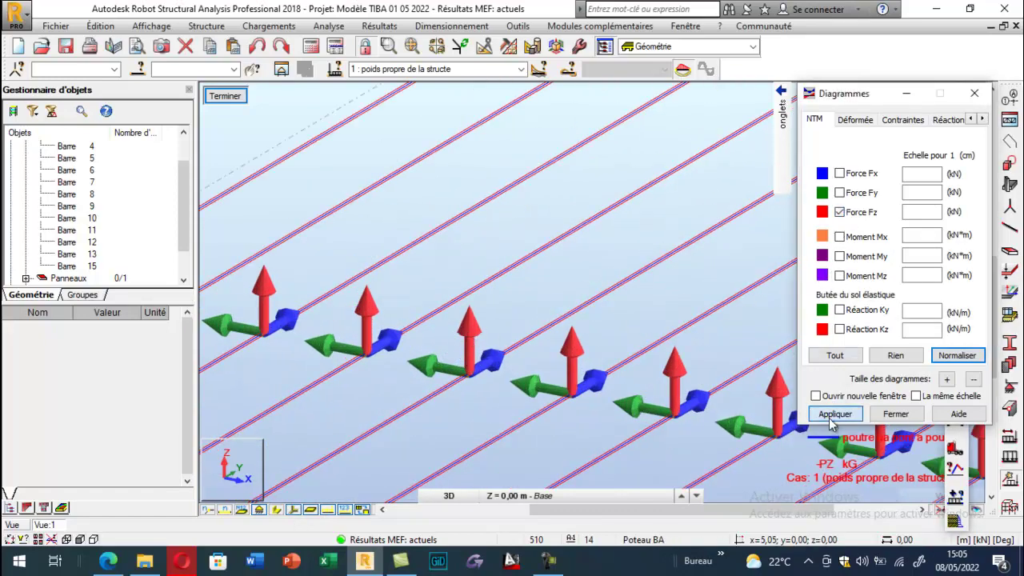
left_click(832, 416)
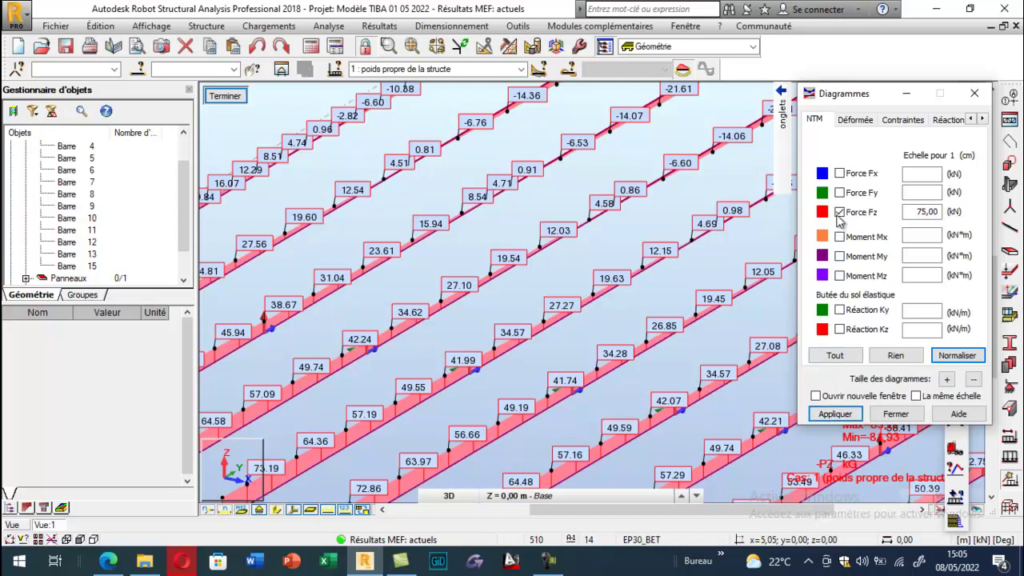
left_click(839, 256)
left_click(834, 413)
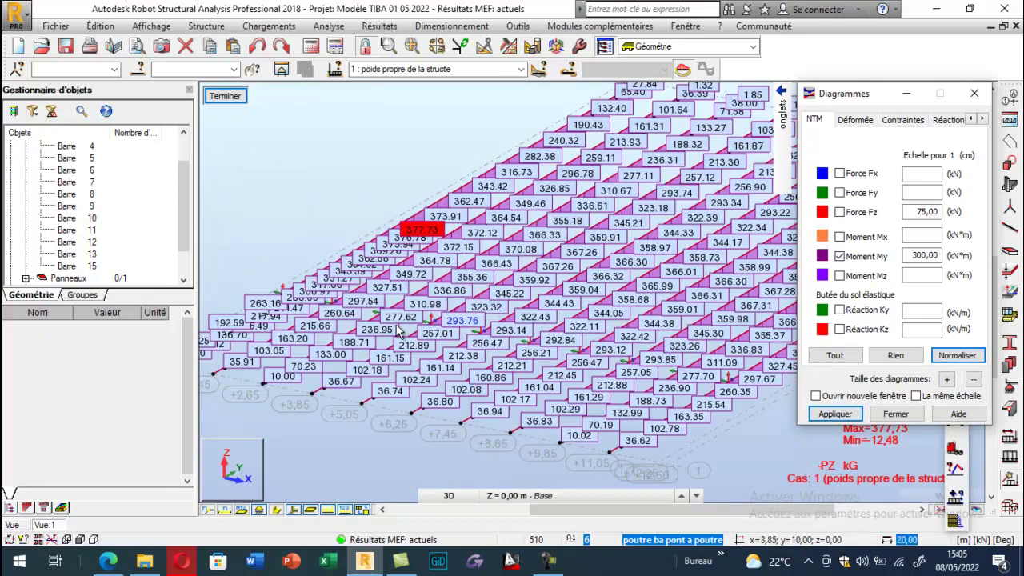
Limit the My diagram labels to the global extremes (extrêmes globaux) and inspect the moment diagram across the beams
scroll(464, 329, "down", 2)
mouse_move(788, 136)
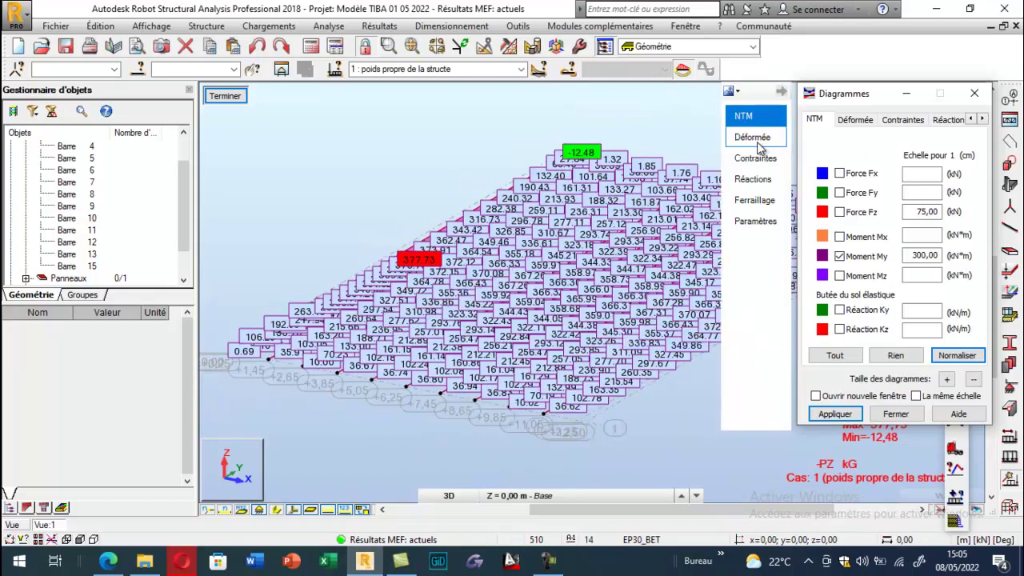
left_click(748, 221)
left_click(899, 206)
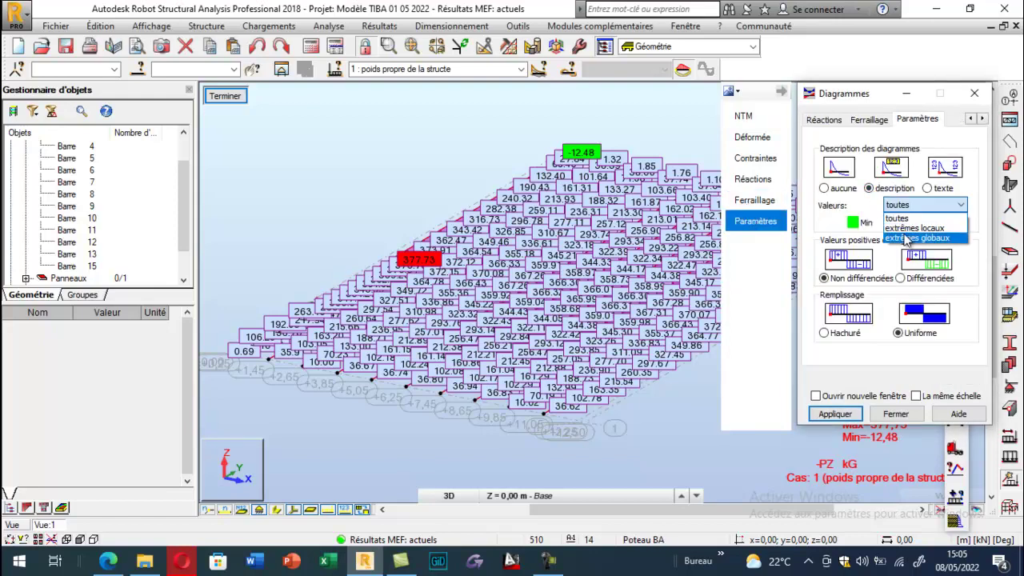
left_click(916, 238)
left_click(842, 414)
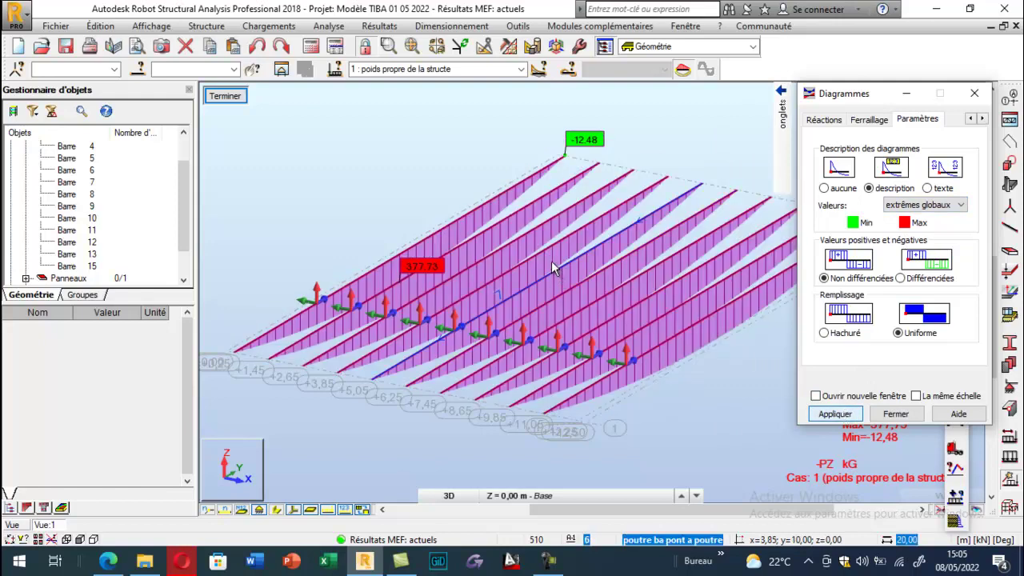
scroll(554, 253, "down", 1)
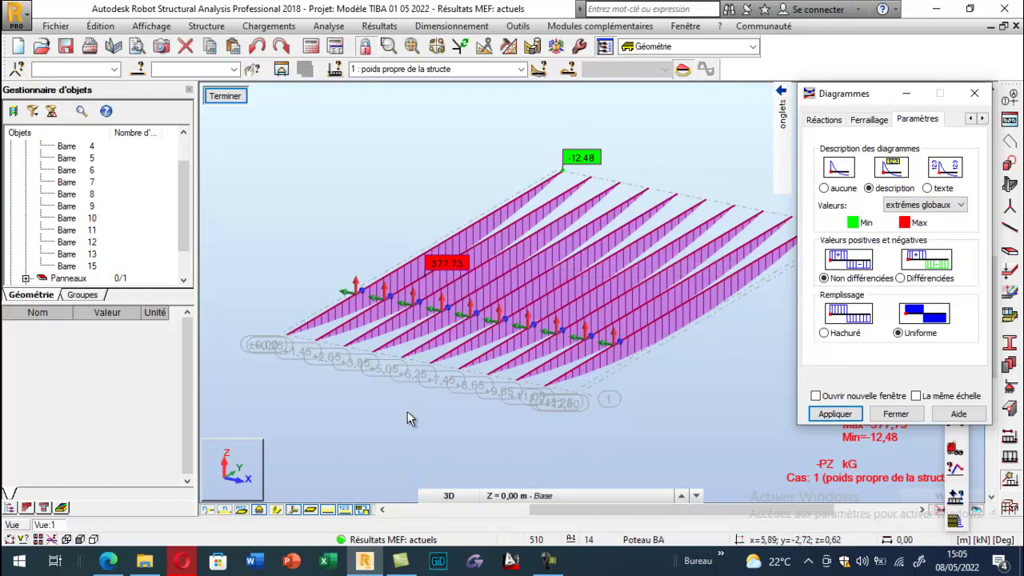
scroll(520, 367, "up", 3)
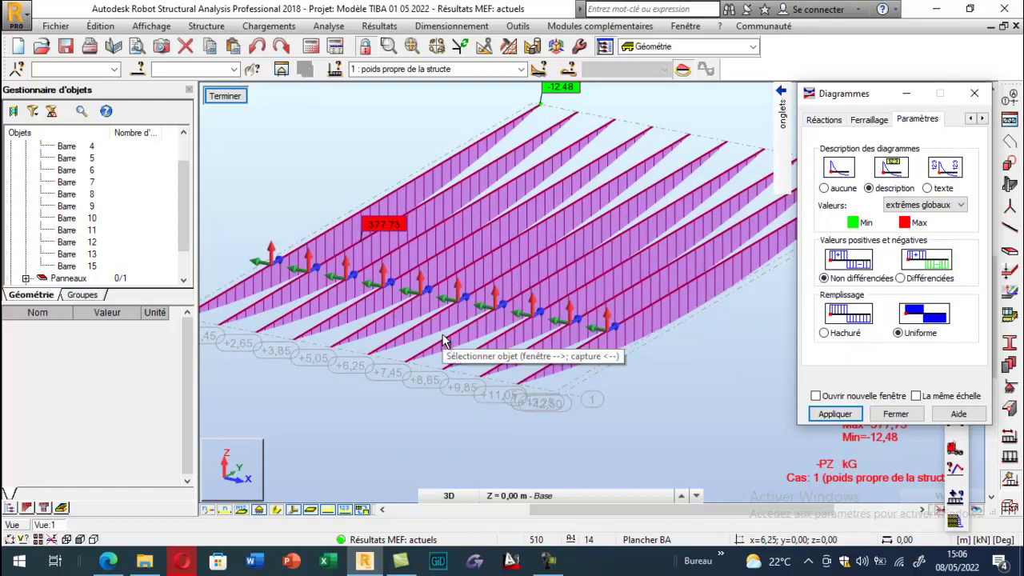
scroll(668, 366, "down", 1)
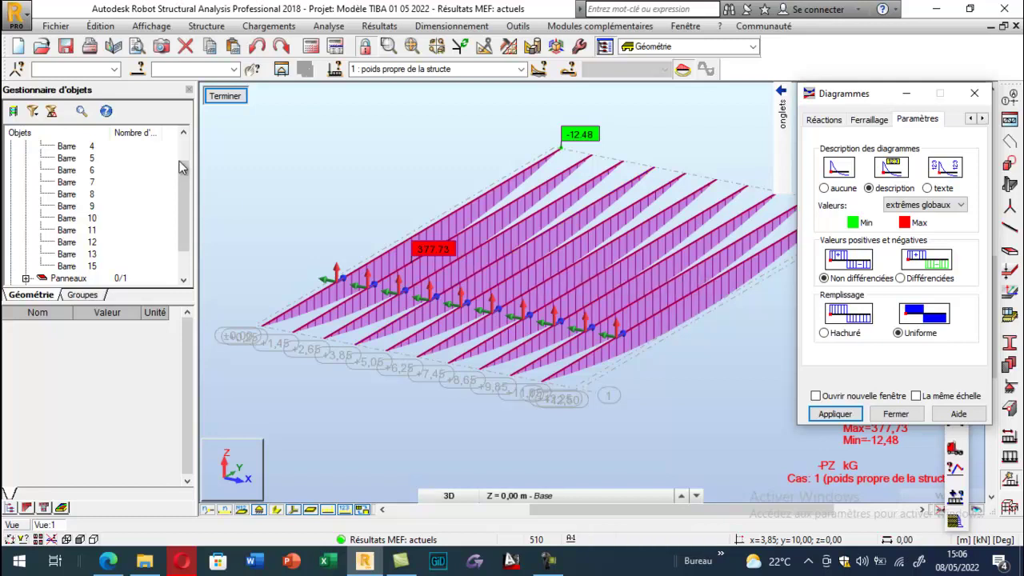
Leave the isolated beam view and return to the complete deck model
left_click(214, 100)
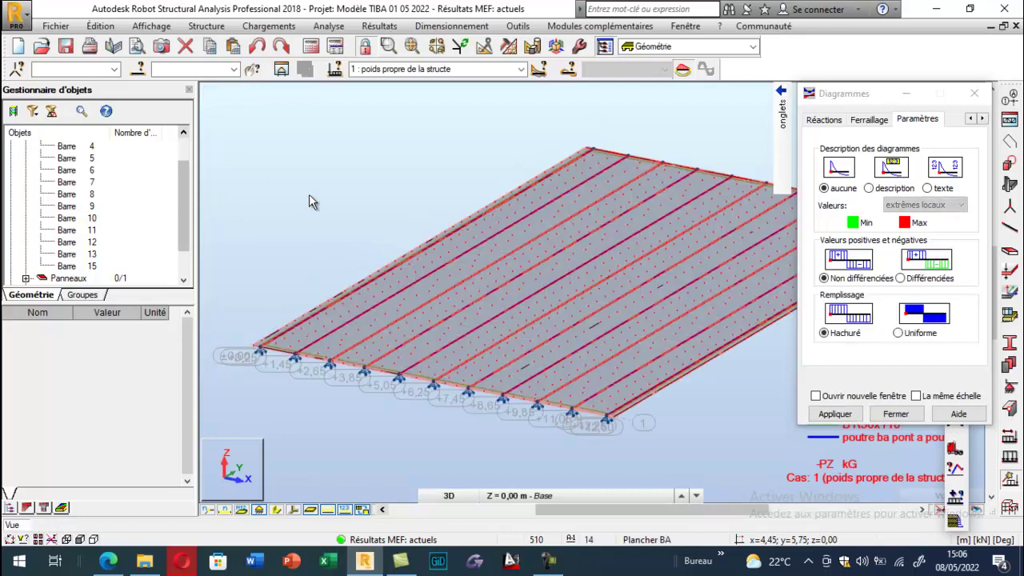
scroll(416, 225, "down", 2)
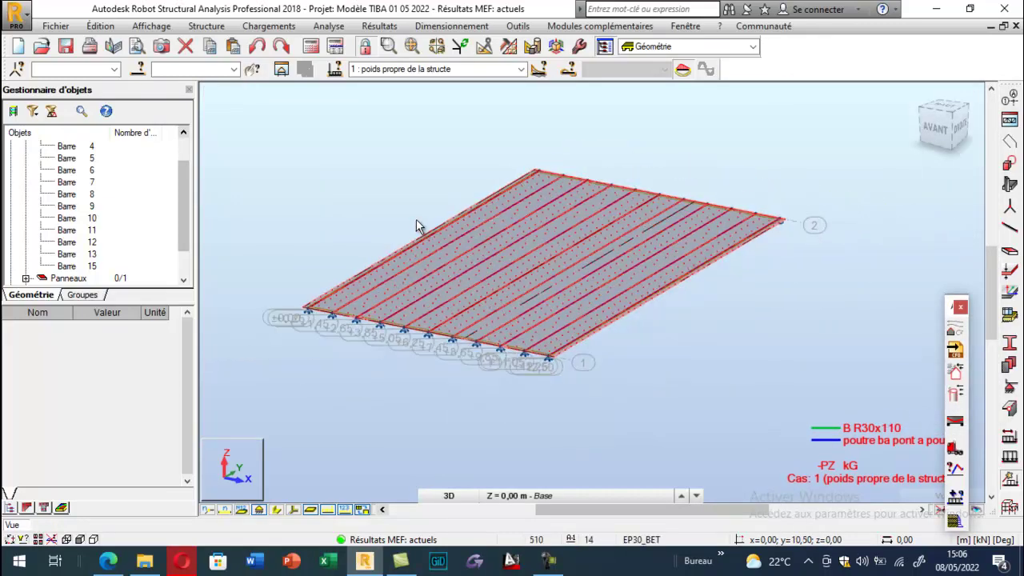
scroll(536, 294, "up", 2)
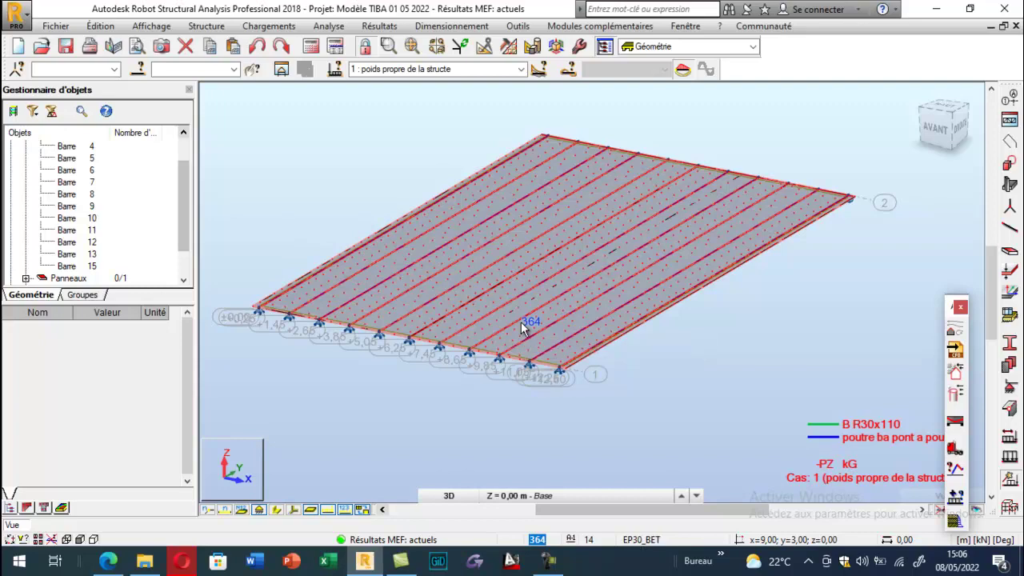
Open the panel cuts tool (Coupes sur panneaux) and bring up its detailed result components
left_click(384, 26)
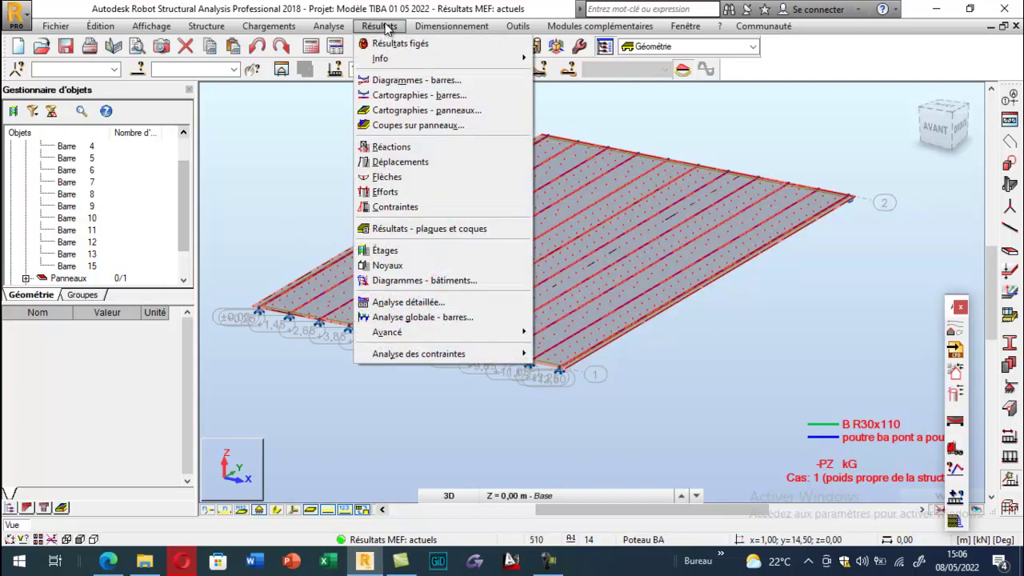
left_click(400, 128)
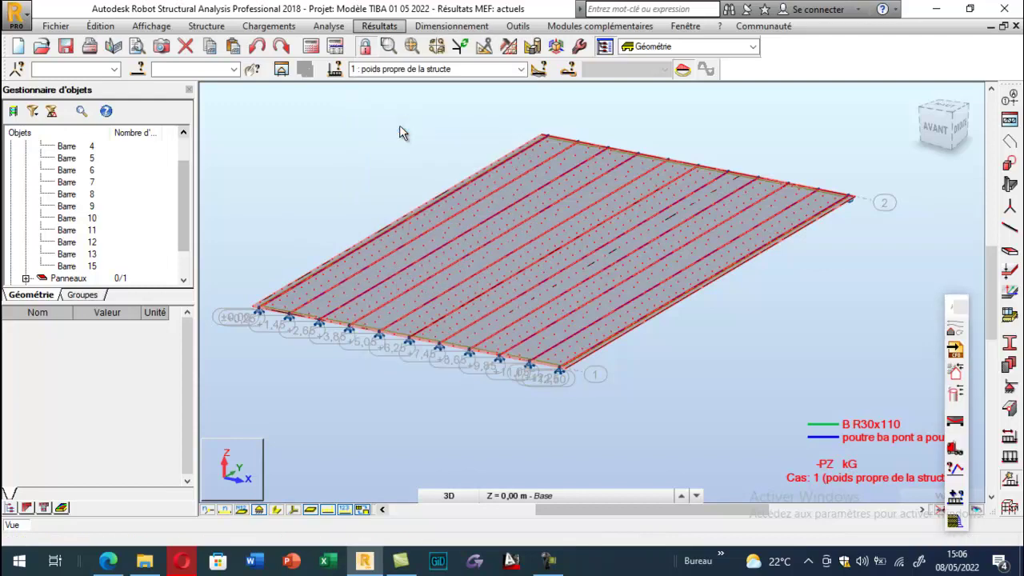
scroll(317, 199, "down", 1)
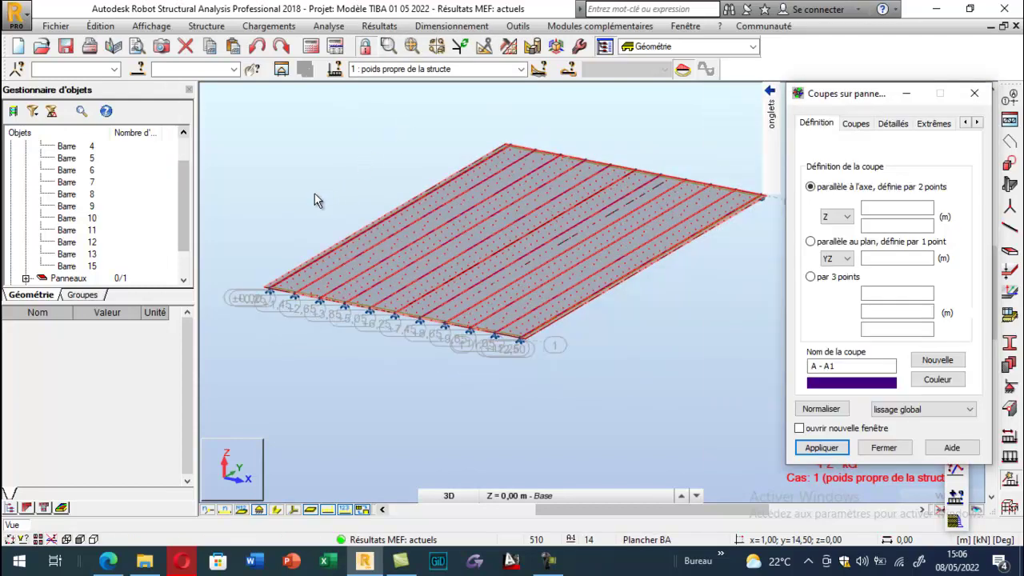
left_click(893, 123)
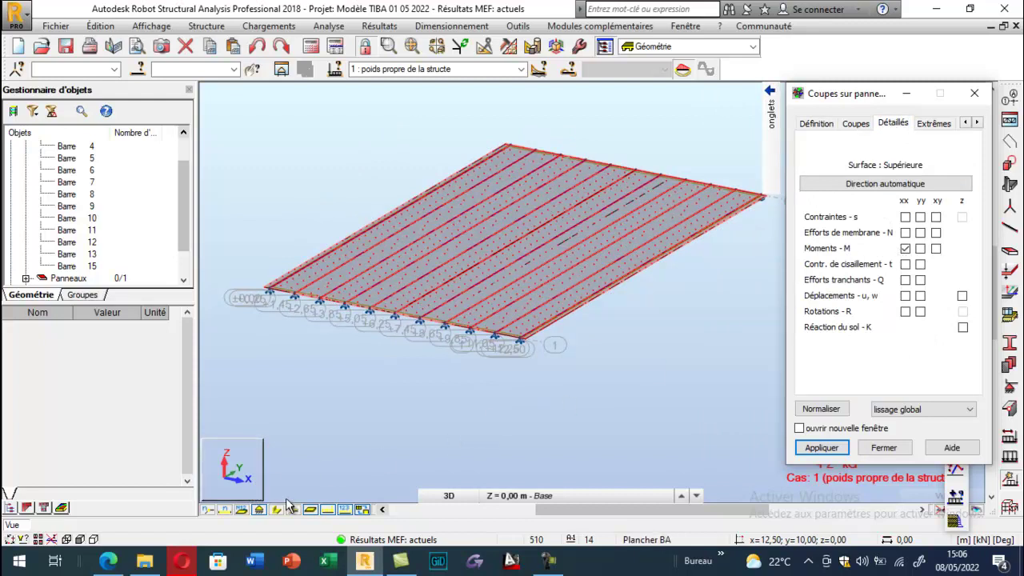
Select deck panel 17 in the object list and isolate it in its own view
scroll(78, 247, "down", 1)
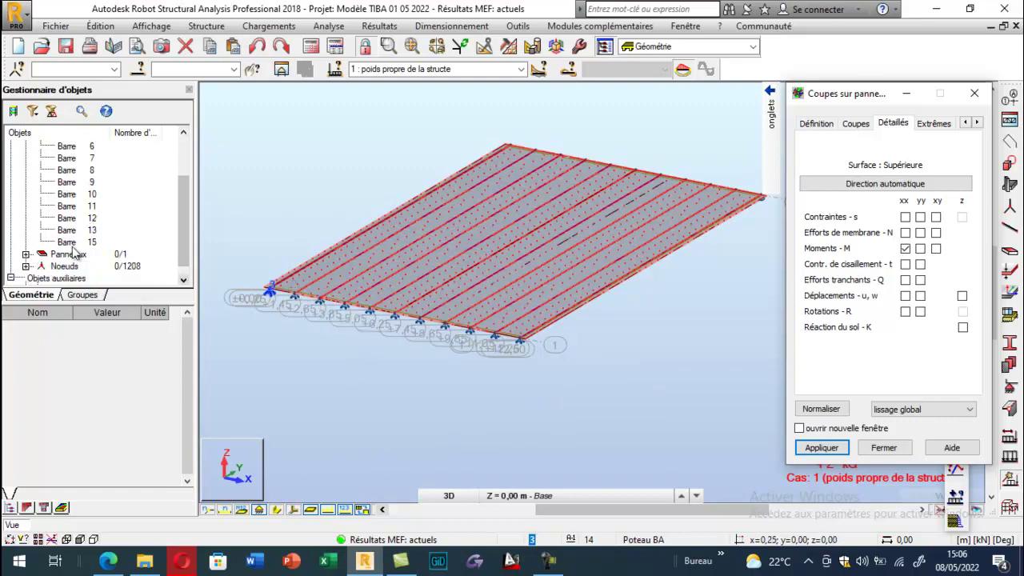
left_click(26, 253)
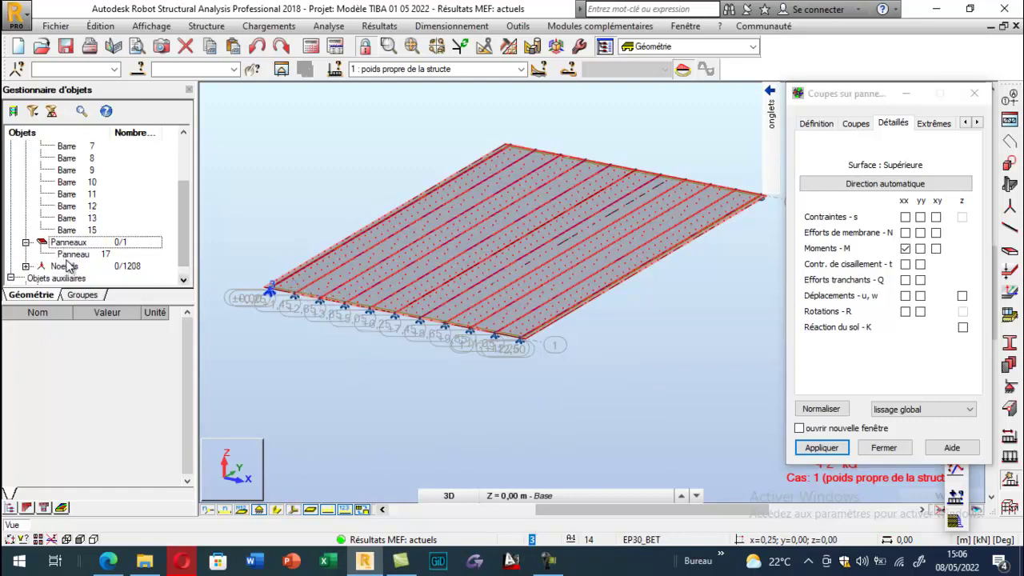
left_click(74, 254)
left_click(282, 69)
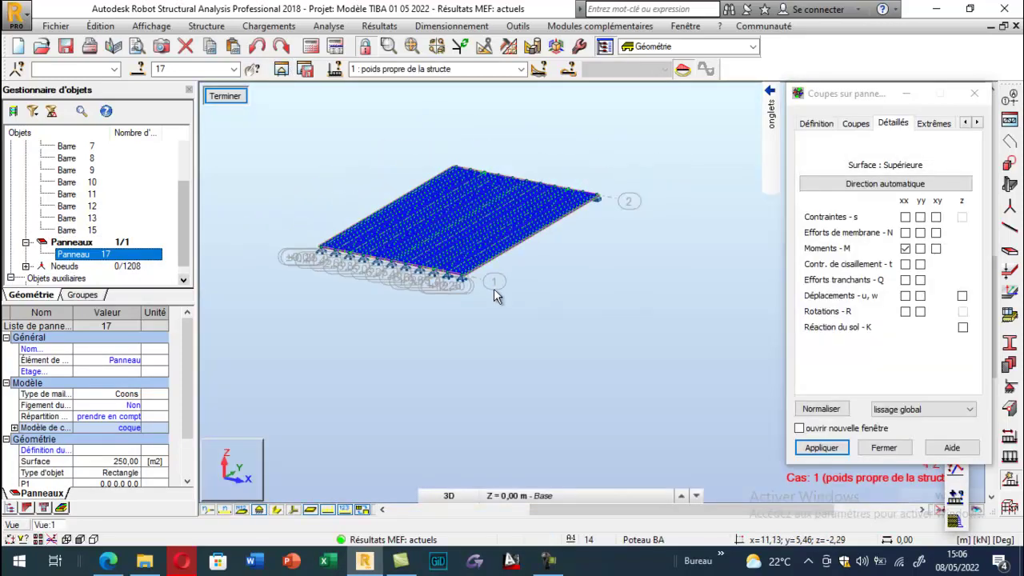
scroll(450, 252, "up", 2)
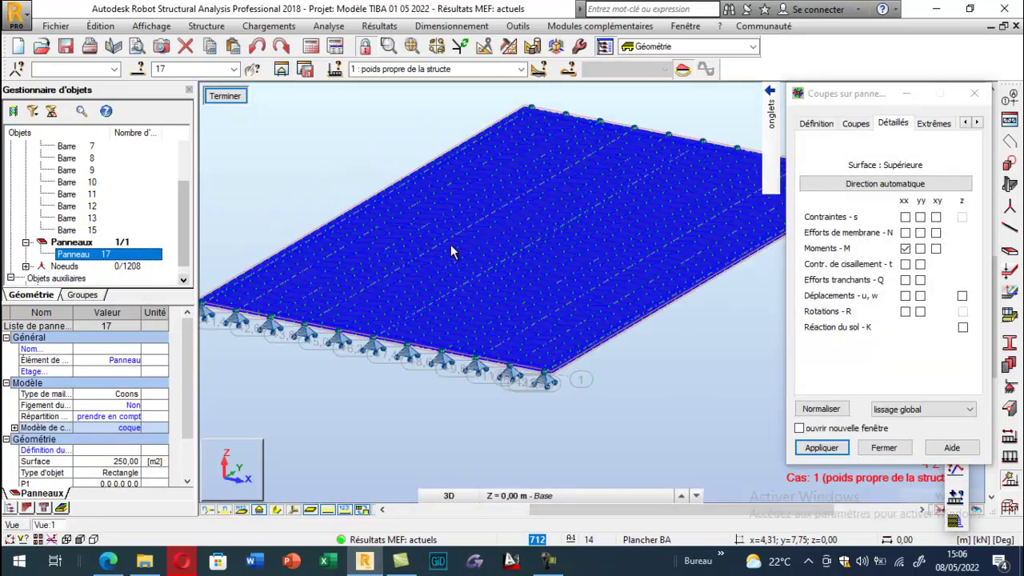
scroll(437, 240, "down", 1)
Deselect the panel, show its local axes and examine the axis directions on the deck slab
left_click(307, 178)
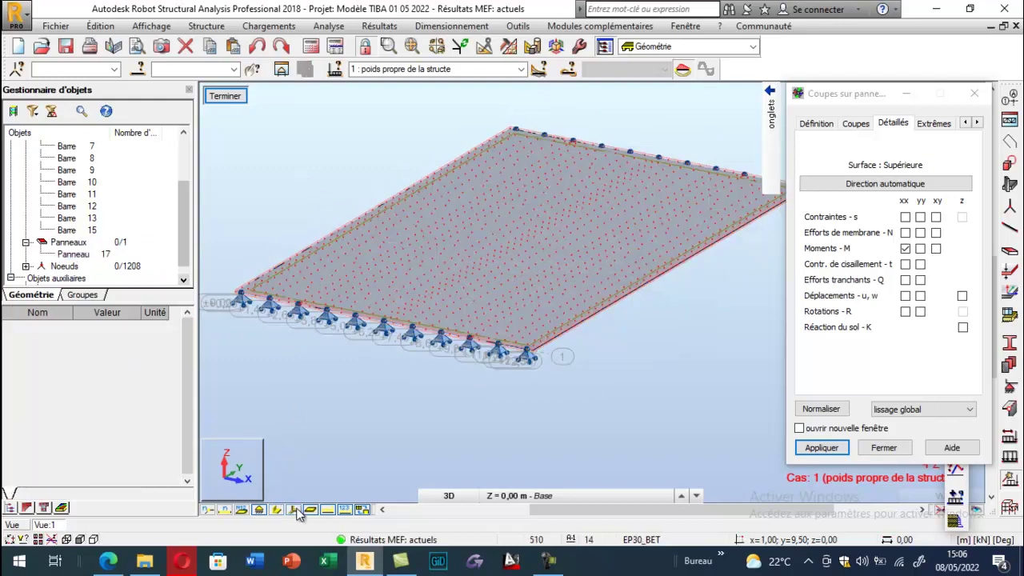
scroll(424, 244, "up", 1)
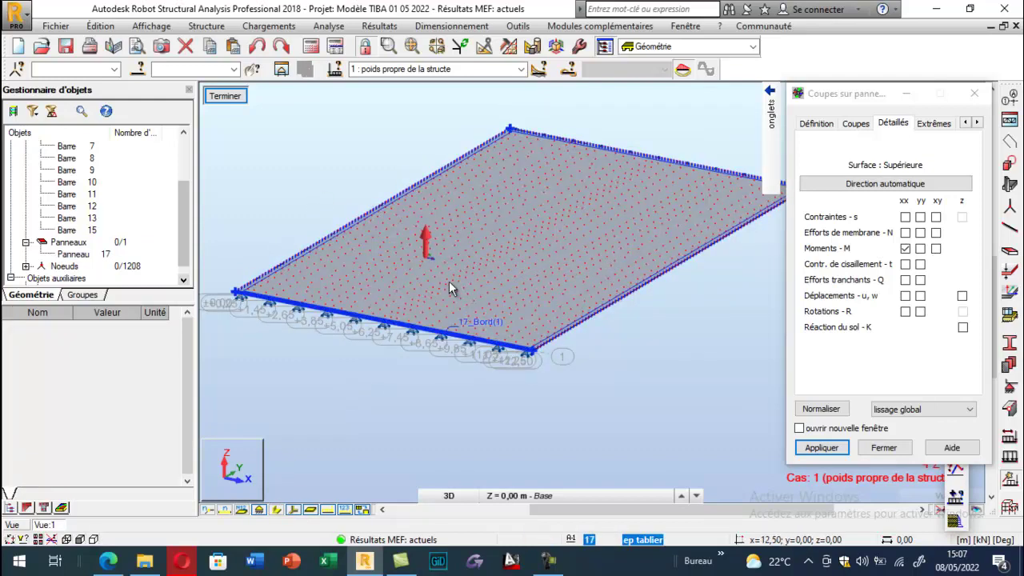
scroll(429, 251, "up", 2)
scroll(424, 264, "up", 2)
scroll(410, 213, "down", 1)
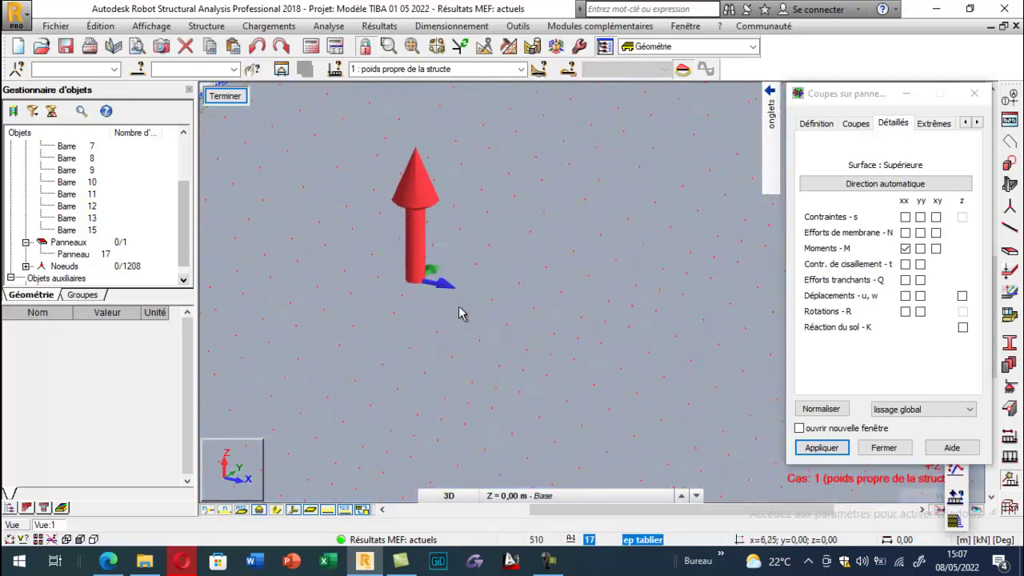
scroll(426, 270, "down", 3)
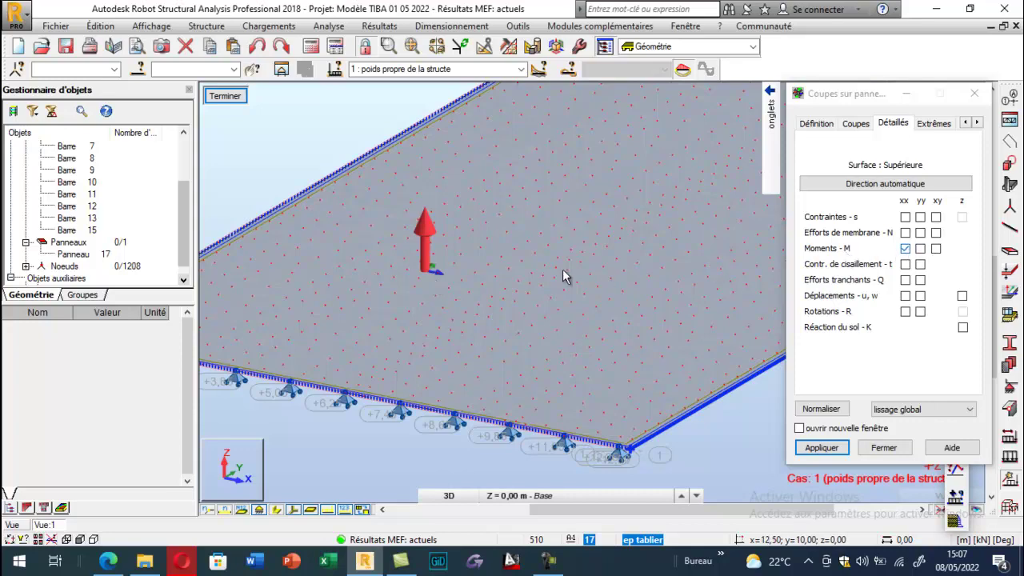
scroll(603, 269, "down", 2)
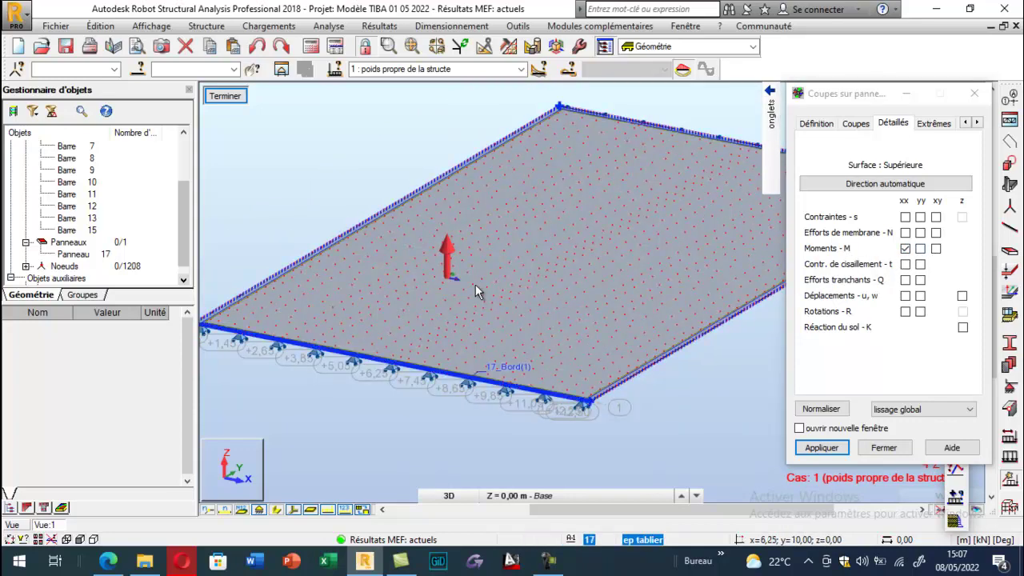
scroll(475, 284, "up", 2)
scroll(450, 304, "down", 2)
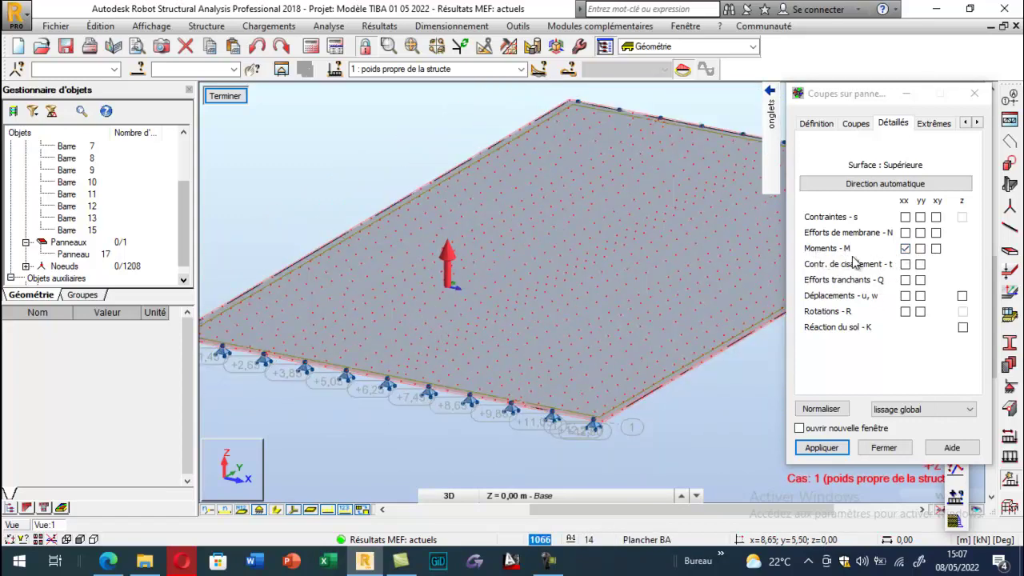
Cut the panel parallel to Z through points 12,50; 4,00; 0,00 and 0,00; 5,00; 0,00, showing moment Mxx
left_click(905, 249)
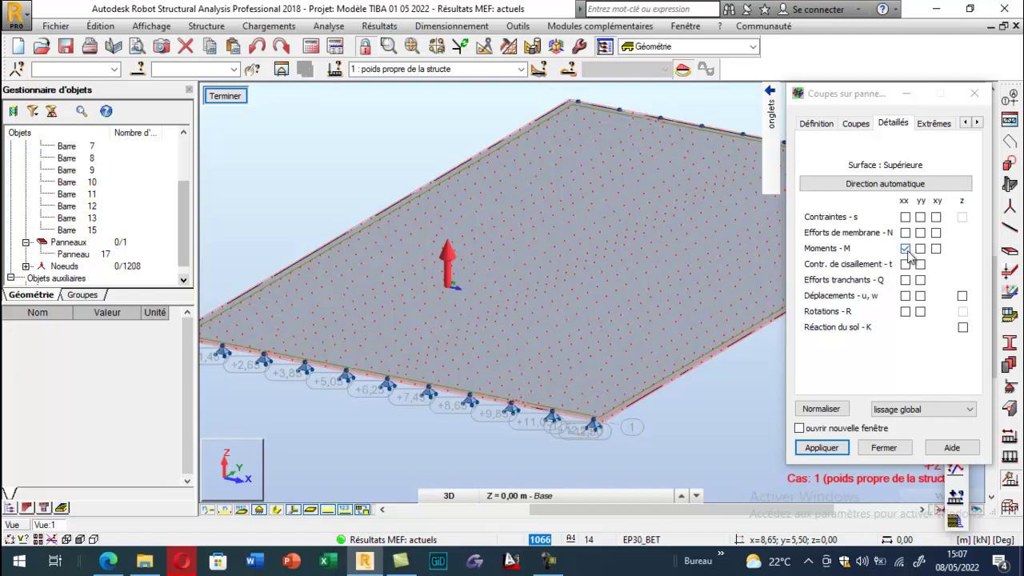
left_click(816, 123)
left_click(875, 207)
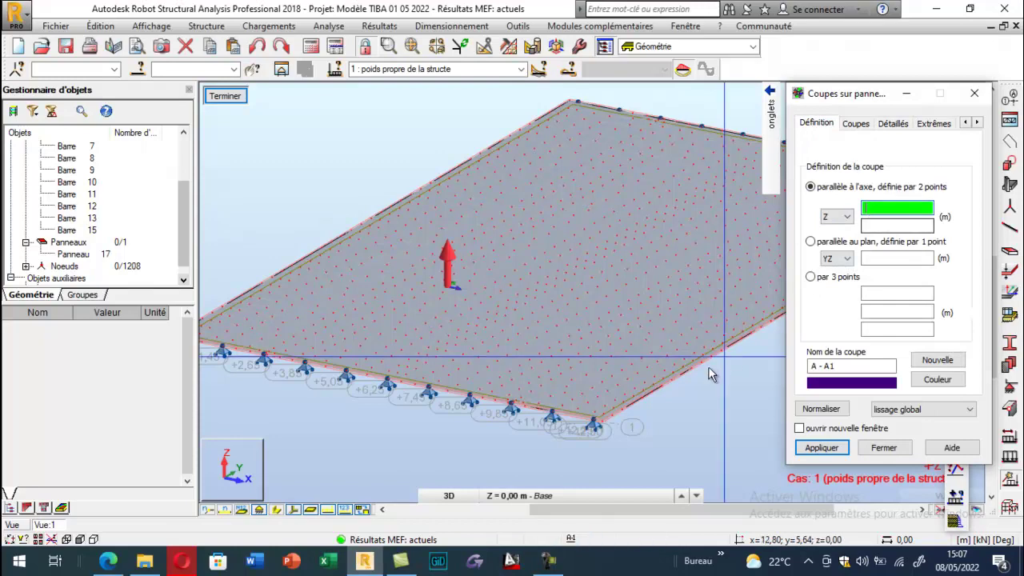
left_click(679, 374)
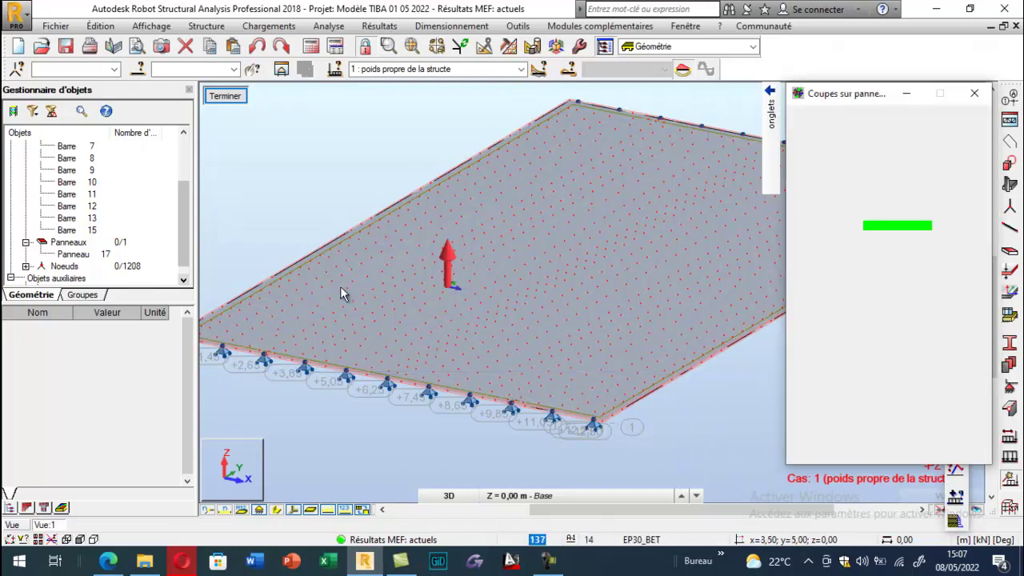
left_click(304, 293)
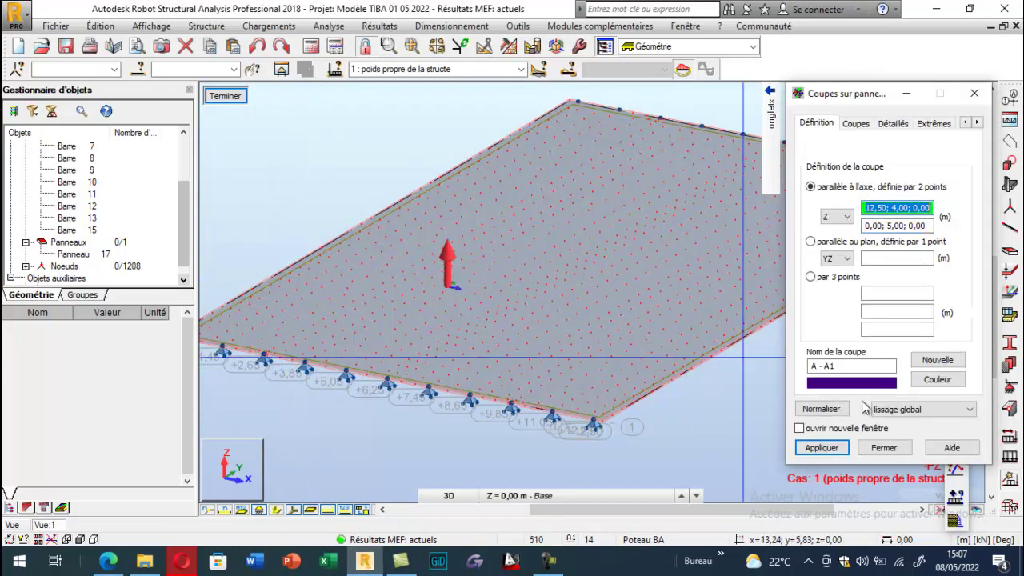
left_click(821, 448)
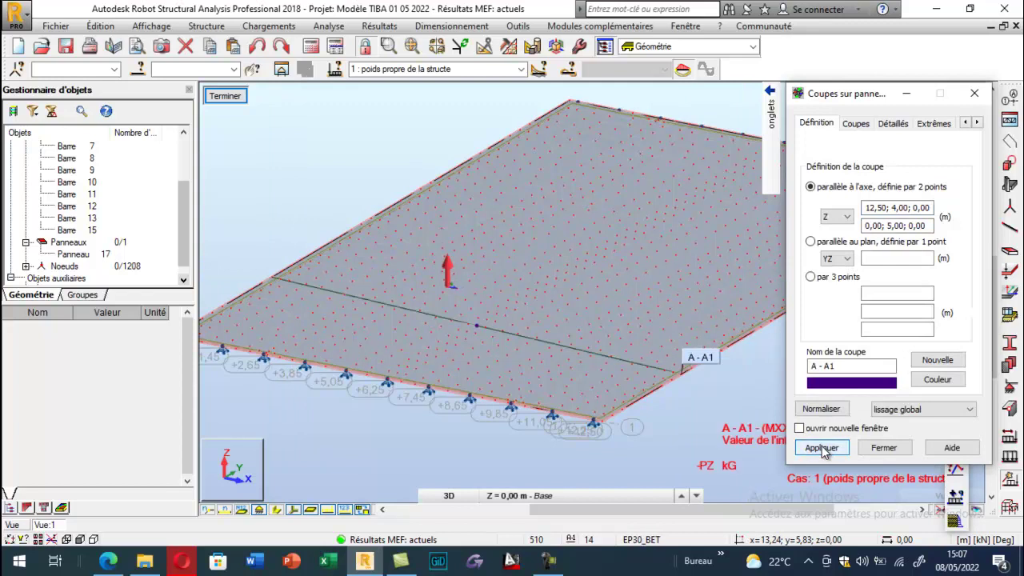
Set the cut diagram to show value descriptions with uniform filling, keeping the normal position, and apply it
mouse_move(764, 163)
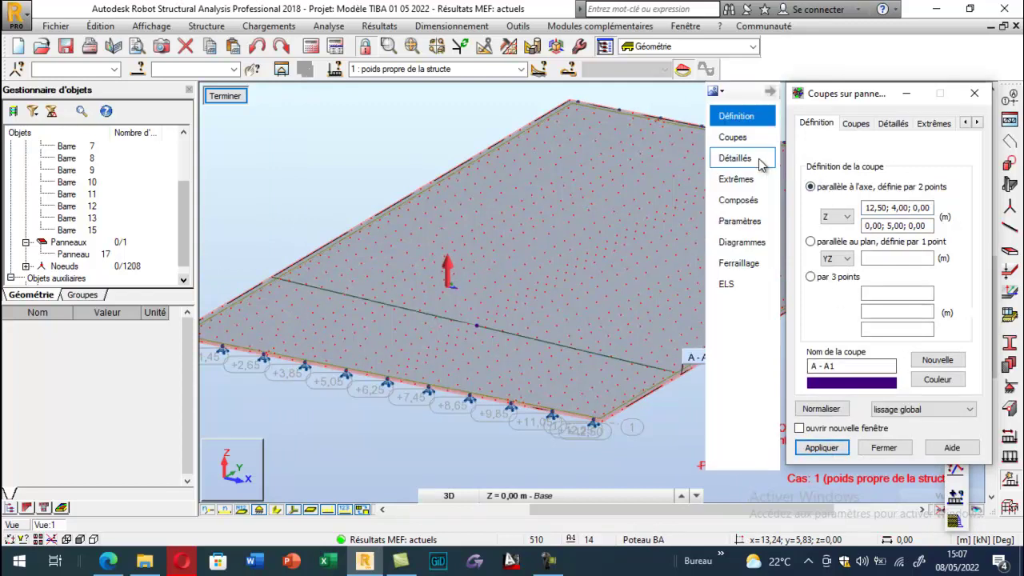
left_click(750, 242)
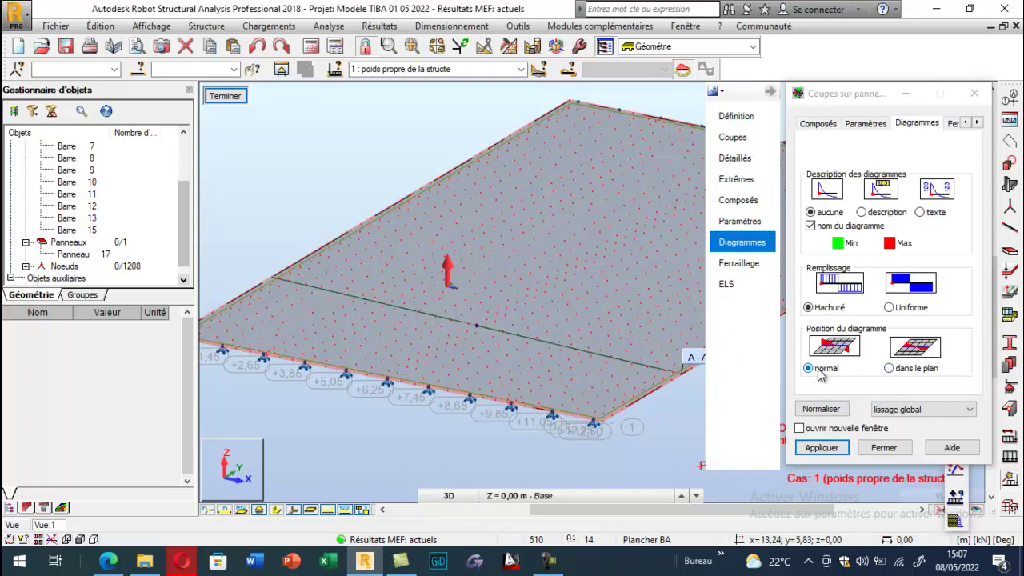
left_click(889, 309)
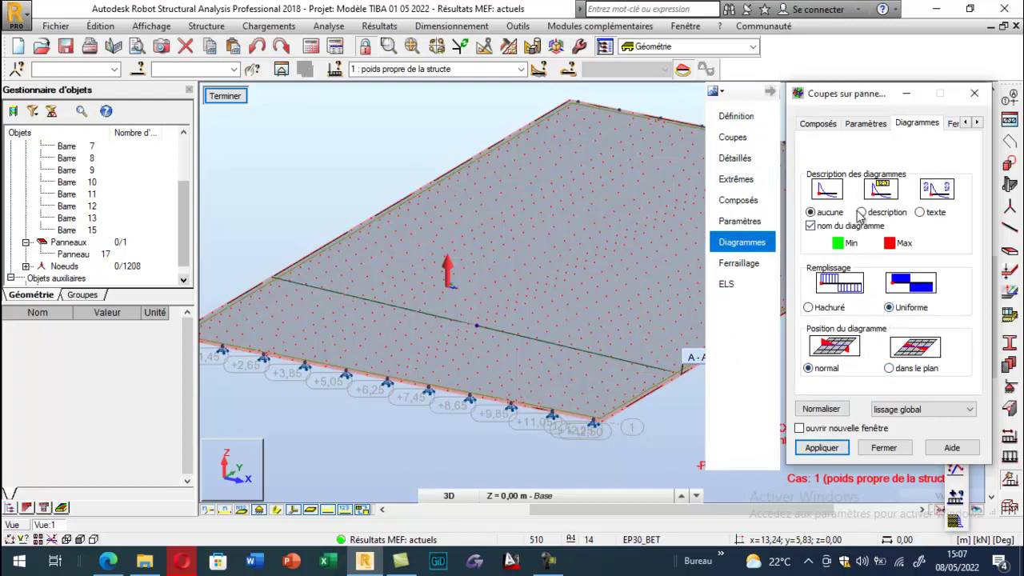
left_click(821, 447)
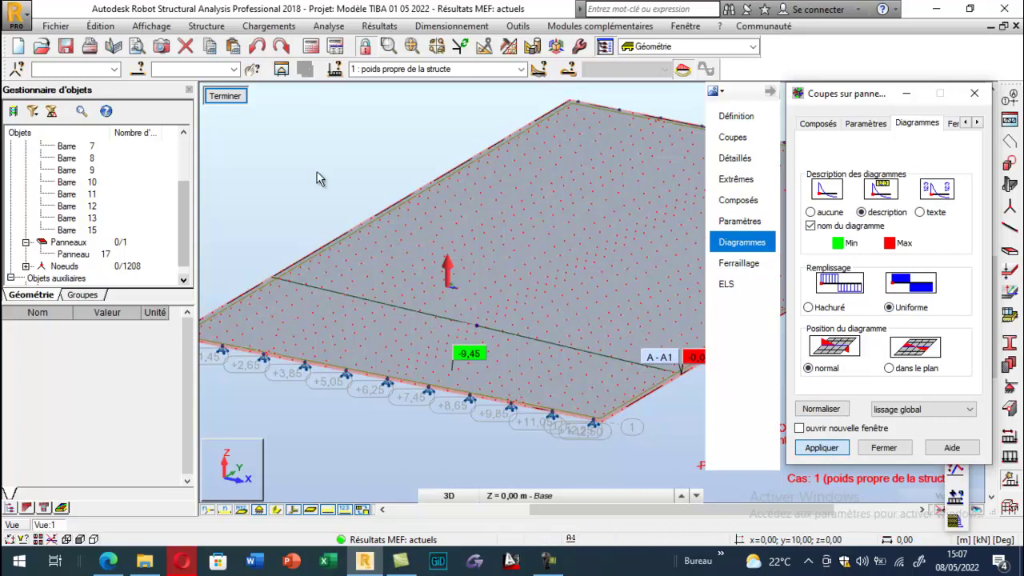
Examine the Mxx moment diagram along the cut from the slab's edge and from above
right_click(221, 185)
left_click(304, 242)
mouse_move(431, 311)
left_mouse_down()
mouse_move(474, 241)
mouse_move(430, 297)
mouse_move(426, 267)
mouse_move(437, 295)
left_mouse_up()
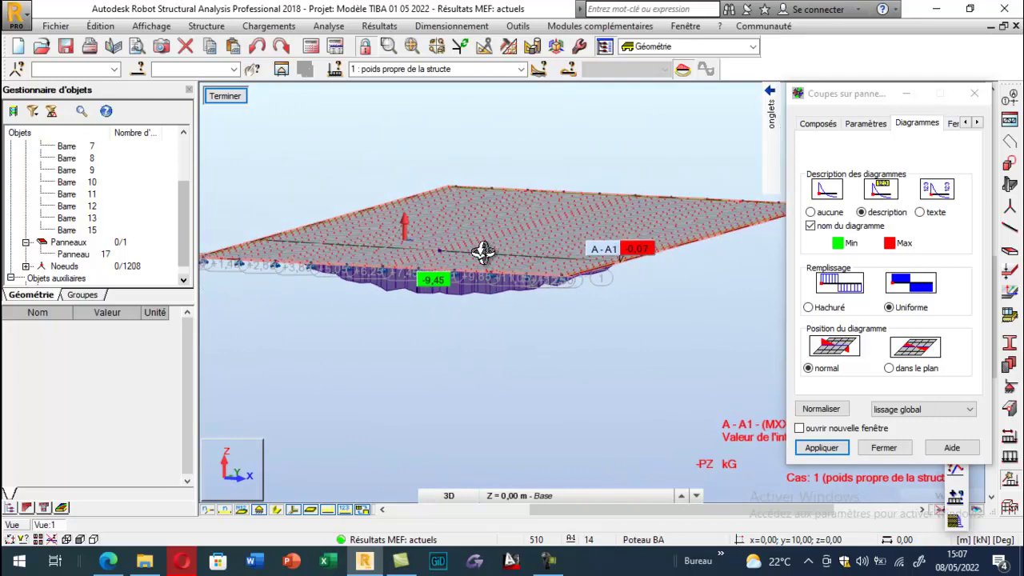
left_click_drag(517, 240, 480, 347)
scroll(458, 248, "down", 2)
scroll(570, 253, "up", 2)
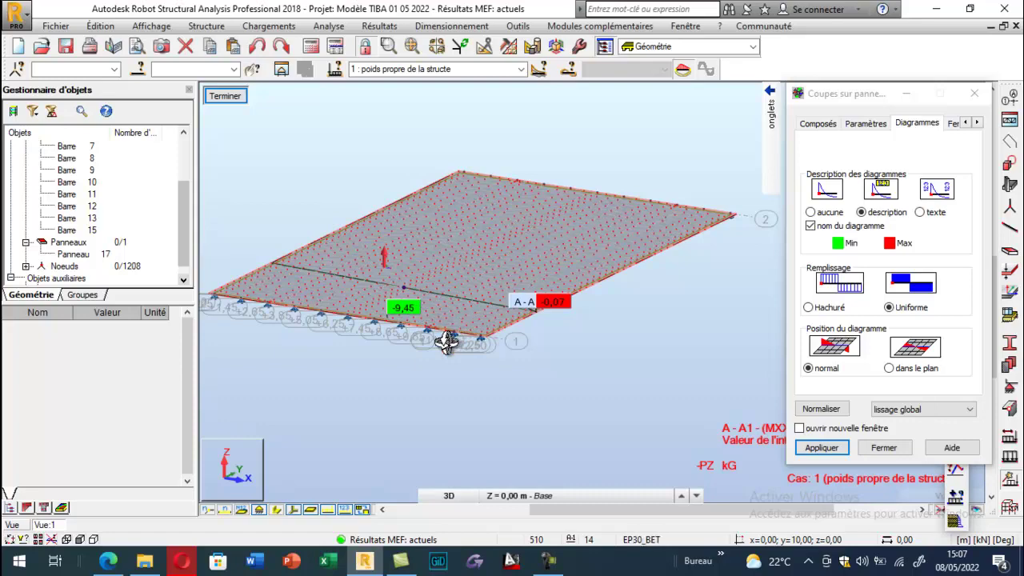
scroll(622, 268, "up", 1)
scroll(593, 318, "down", 1)
scroll(434, 309, "up", 1)
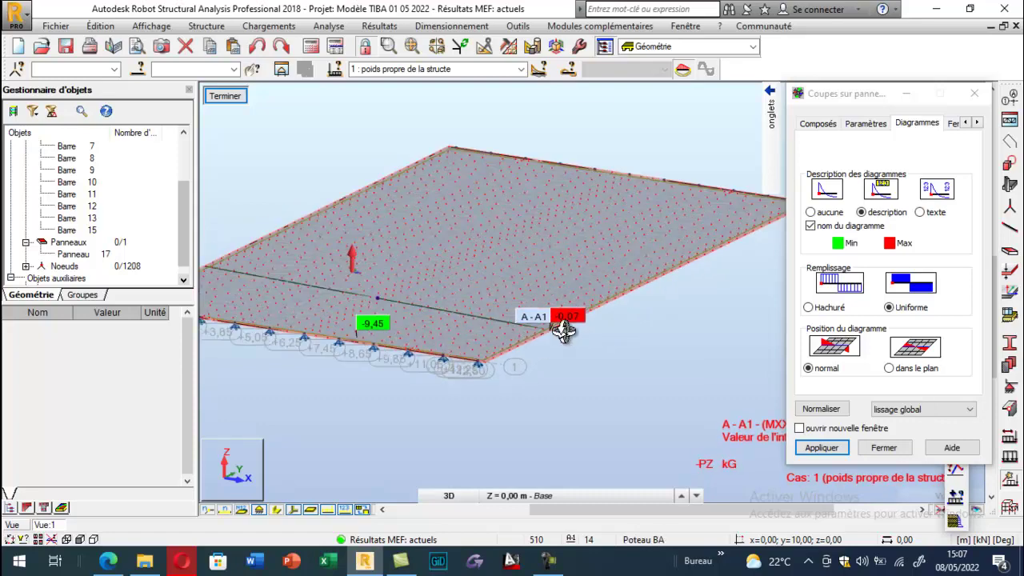
scroll(506, 365, "up", 1)
scroll(512, 346, "down", 2)
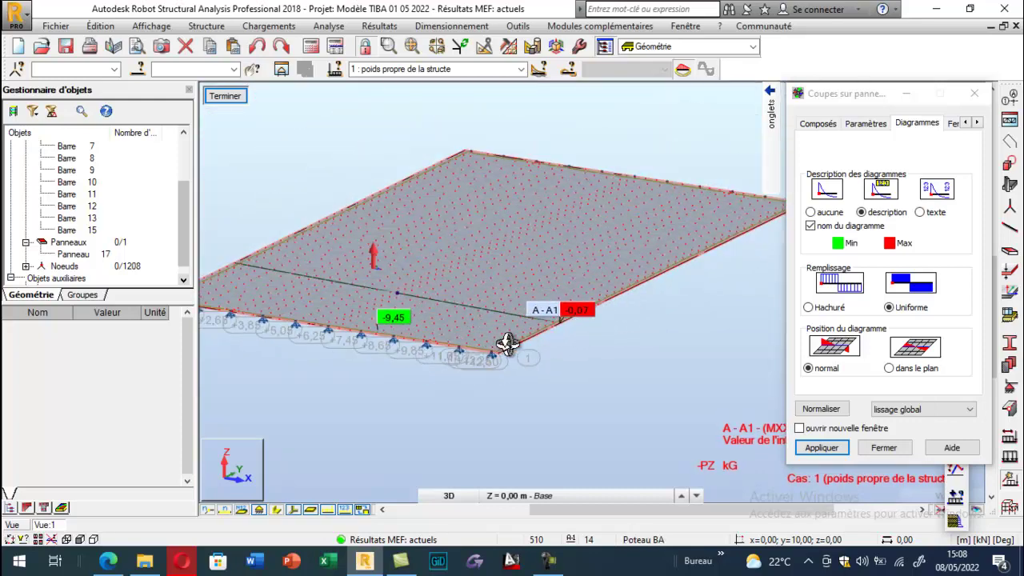
scroll(520, 336, "up", 1)
scroll(594, 338, "down", 1)
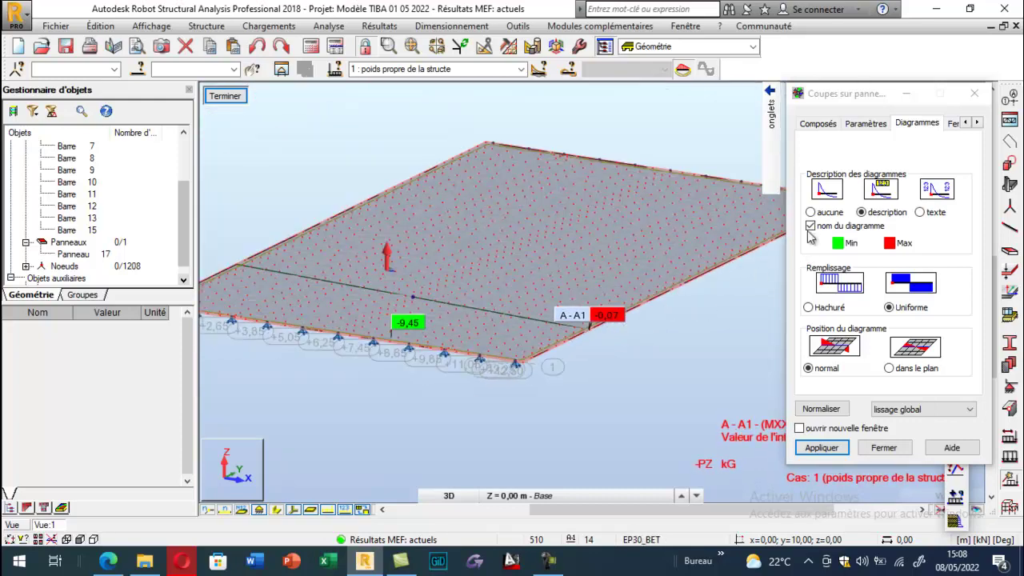
Display moment Myy along the cut, view it from the slab's edge, and replace it with moment Mxy
mouse_move(771, 120)
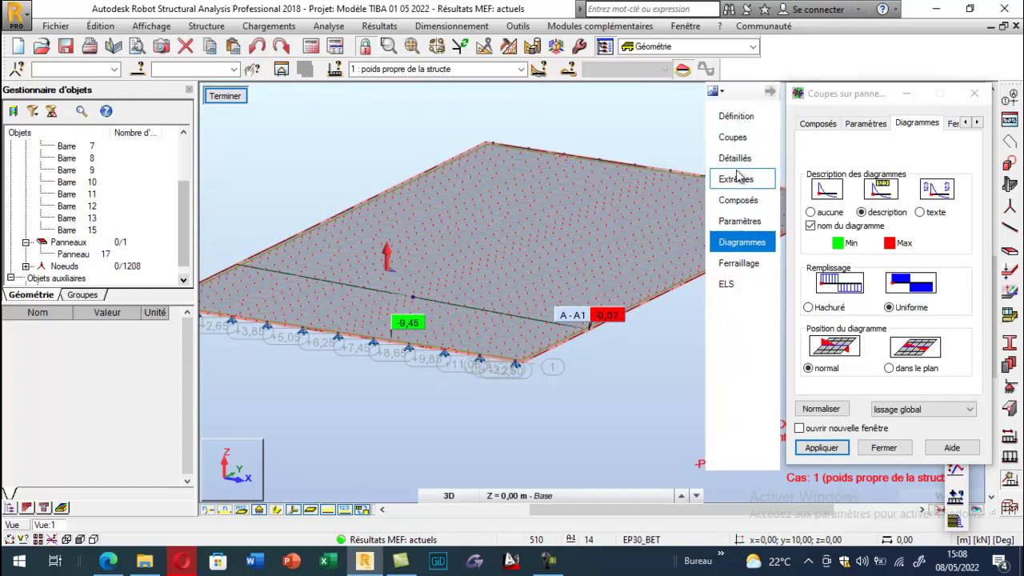
left_click(734, 157)
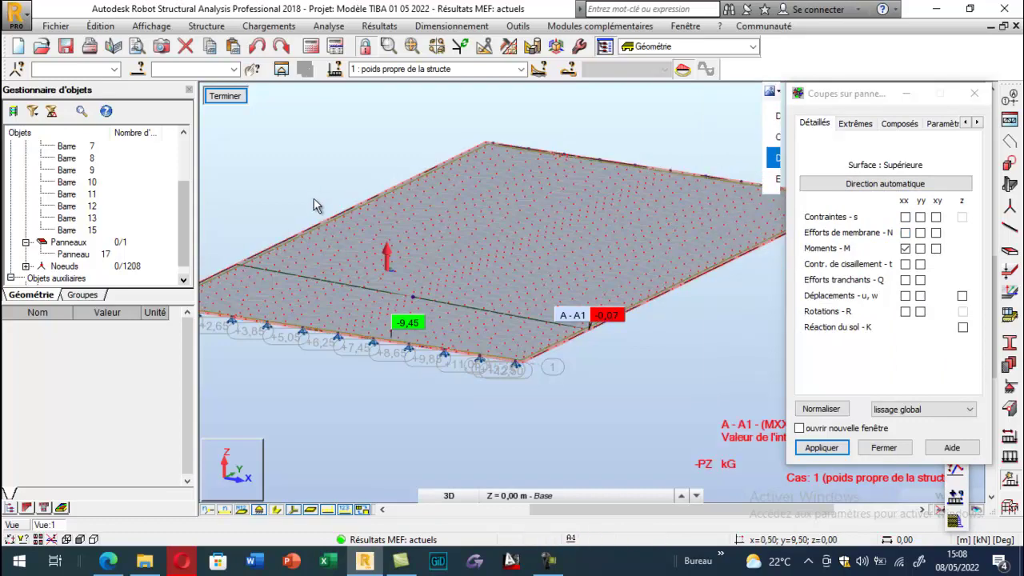
left_click(920, 248)
left_click(832, 444)
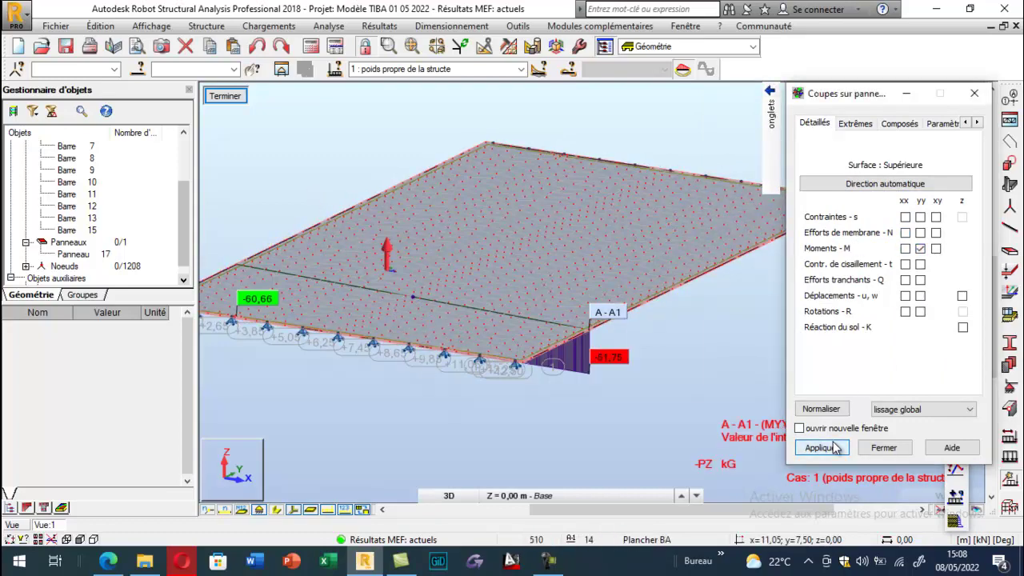
right_click(244, 177)
left_click(325, 237)
left_click_drag(394, 242, 408, 226)
left_click(936, 248)
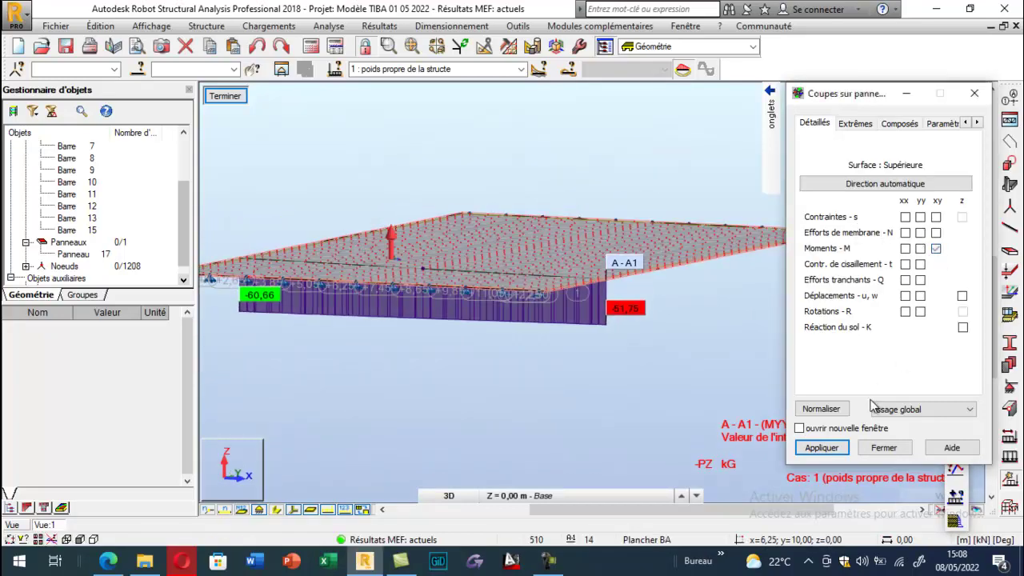
left_click(824, 447)
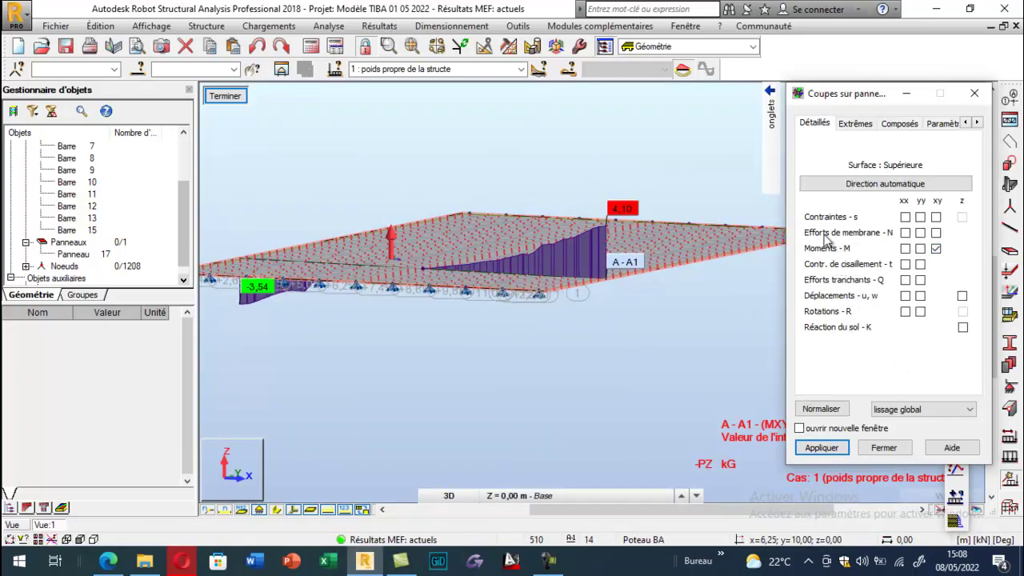
Display shear force Qxx along the cut, and replace it with shear force Qyy
left_click(904, 279)
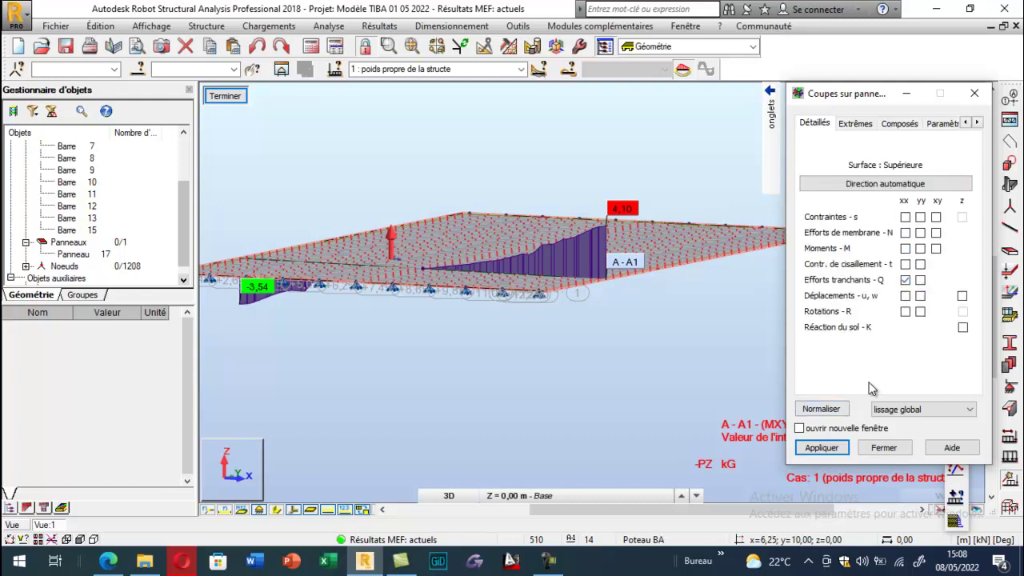
left_click(834, 448)
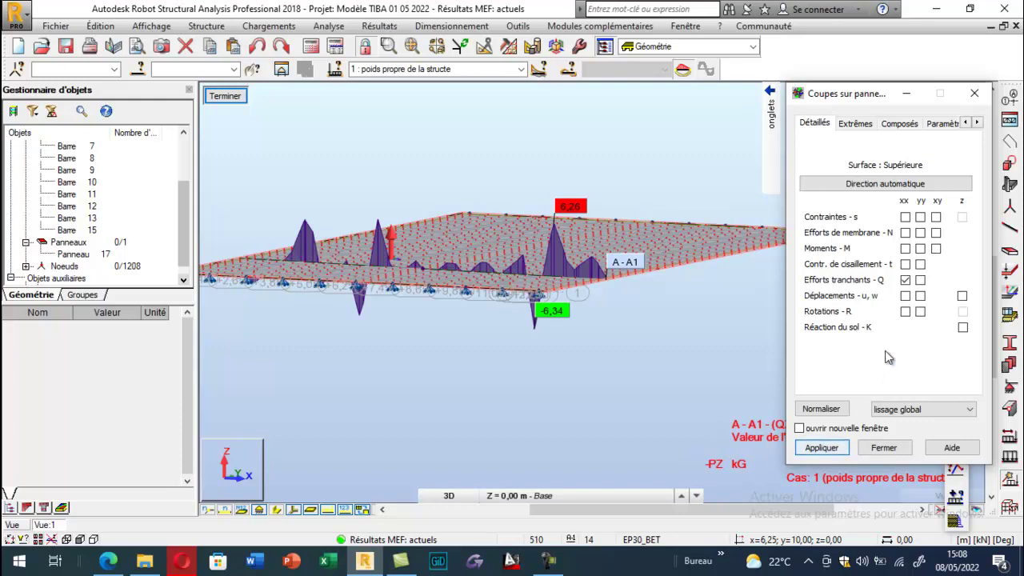
left_click(920, 279)
left_click(820, 448)
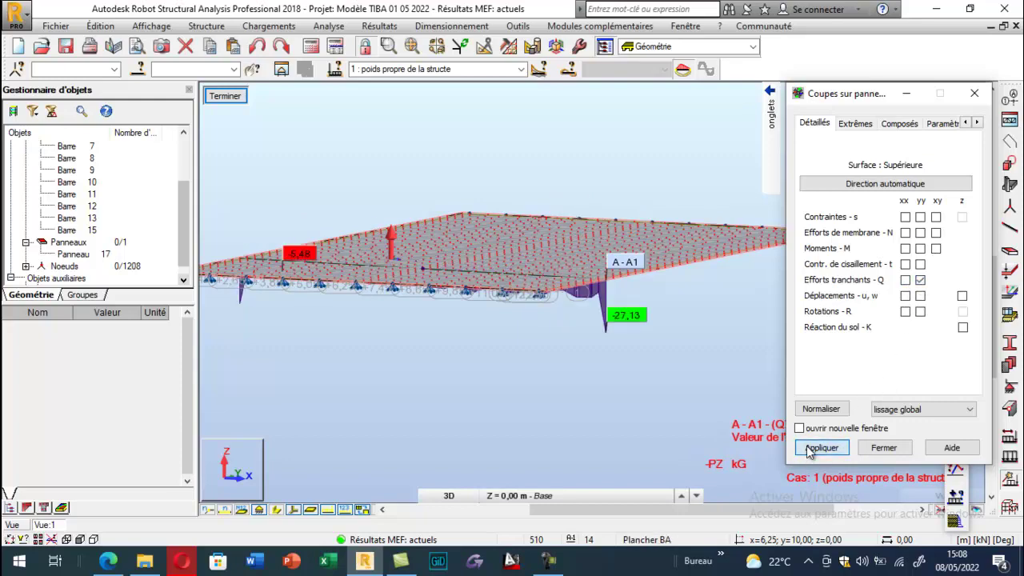
Examine the Qyy shear diagram along the cut, especially its peak at the slab's free edge, from several angles
right_click(283, 171)
left_click(376, 233)
left_click_drag(376, 238, 440, 265)
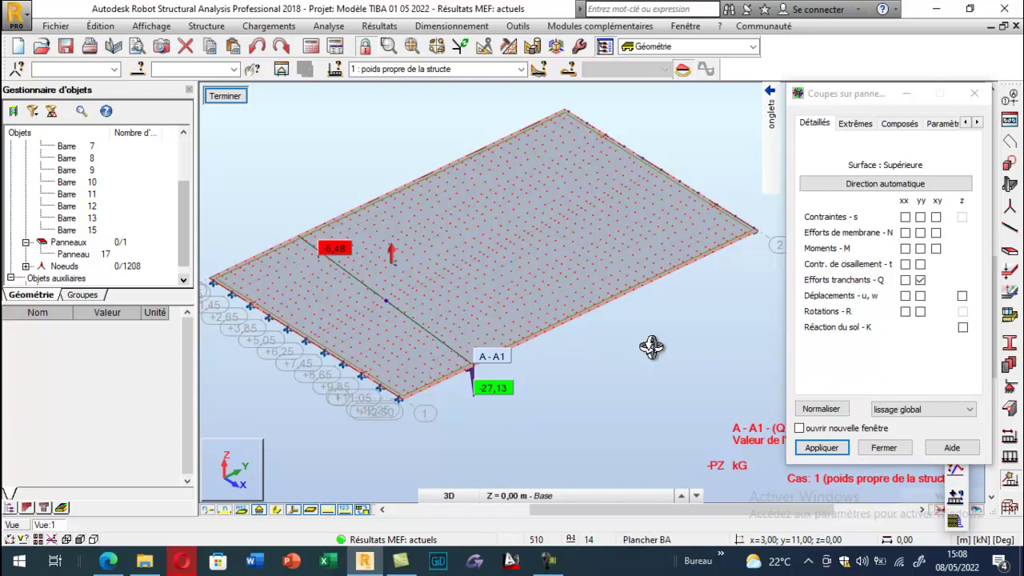
scroll(468, 407, "up", 3)
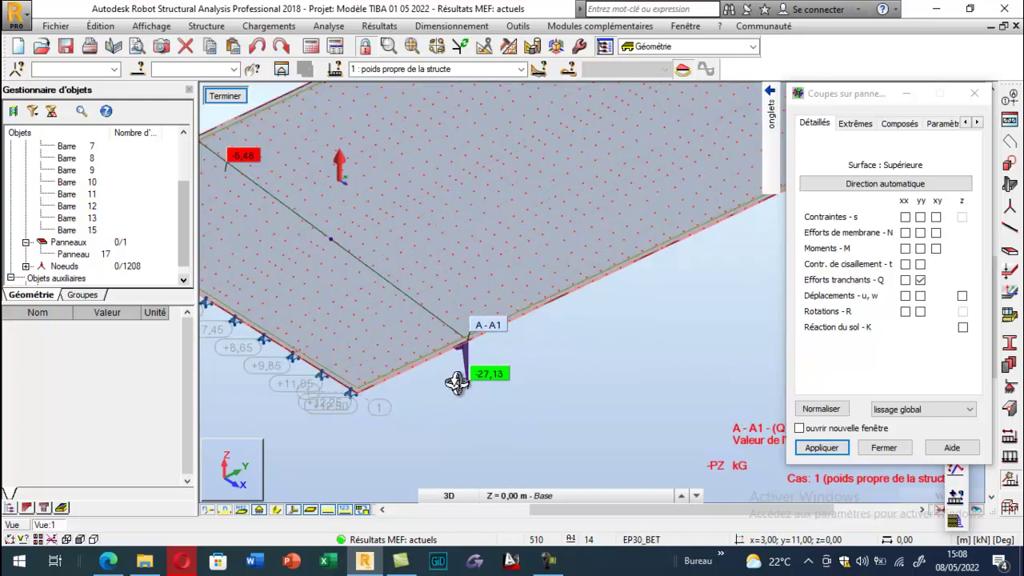
scroll(467, 362, "down", 2)
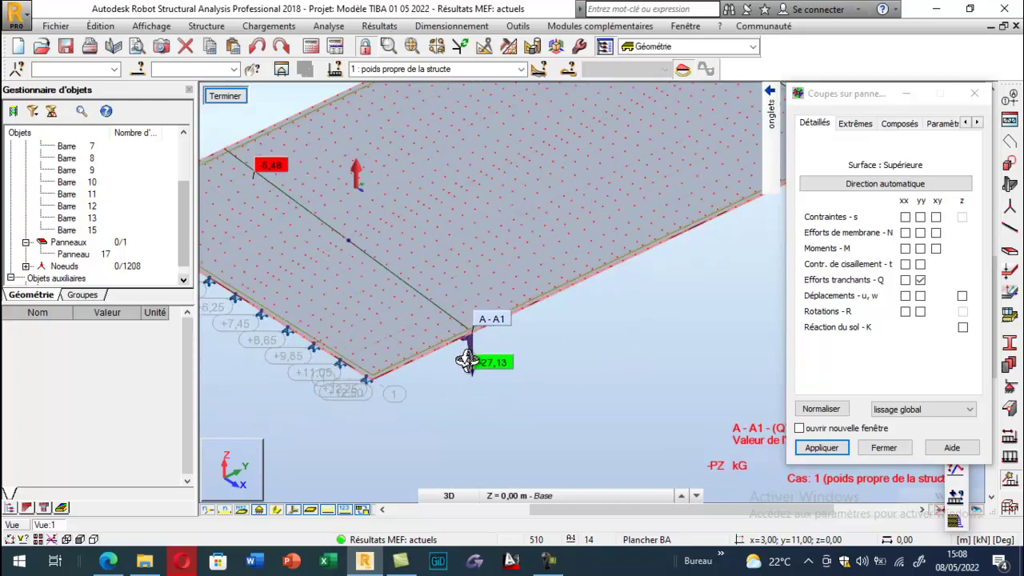
scroll(467, 361, "down", 2)
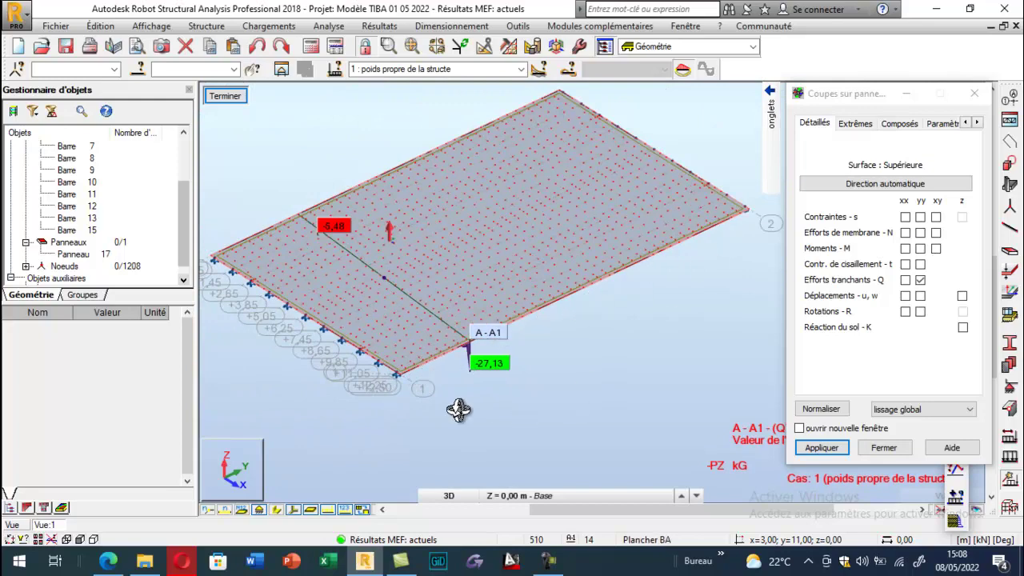
scroll(434, 362, "up", 2)
scroll(434, 362, "up", 4)
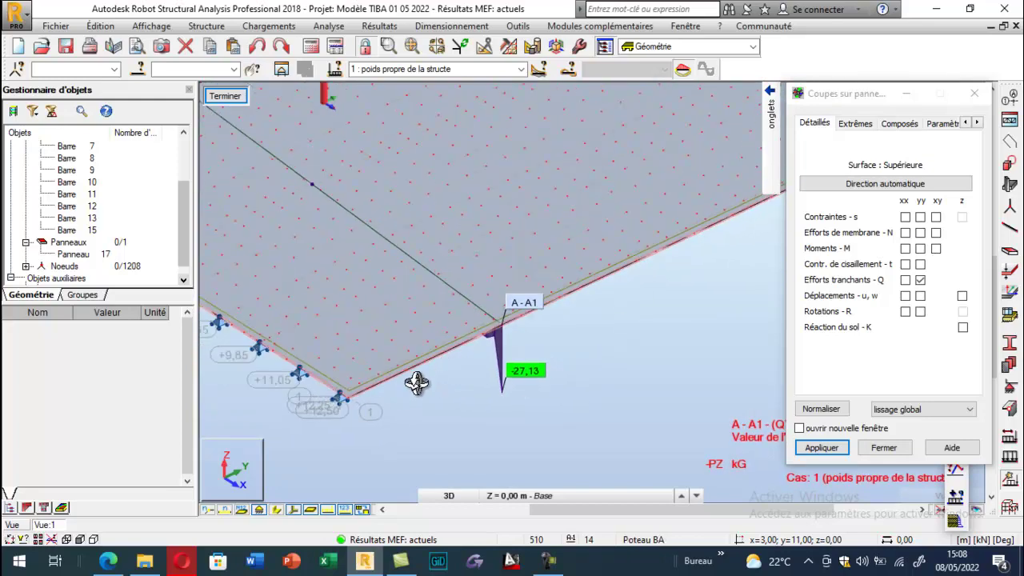
scroll(393, 382, "down", 1)
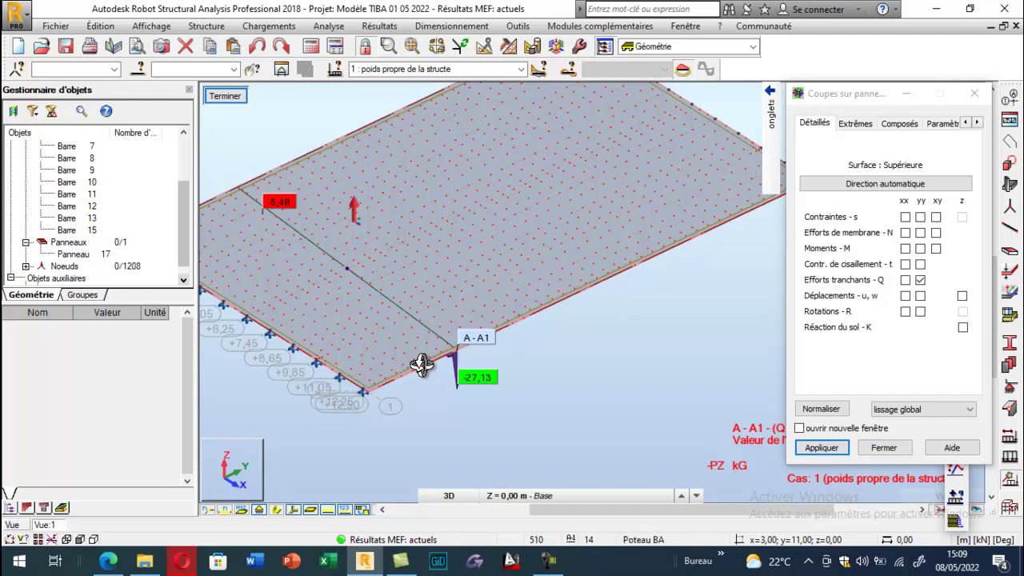
scroll(422, 366, "down", 2)
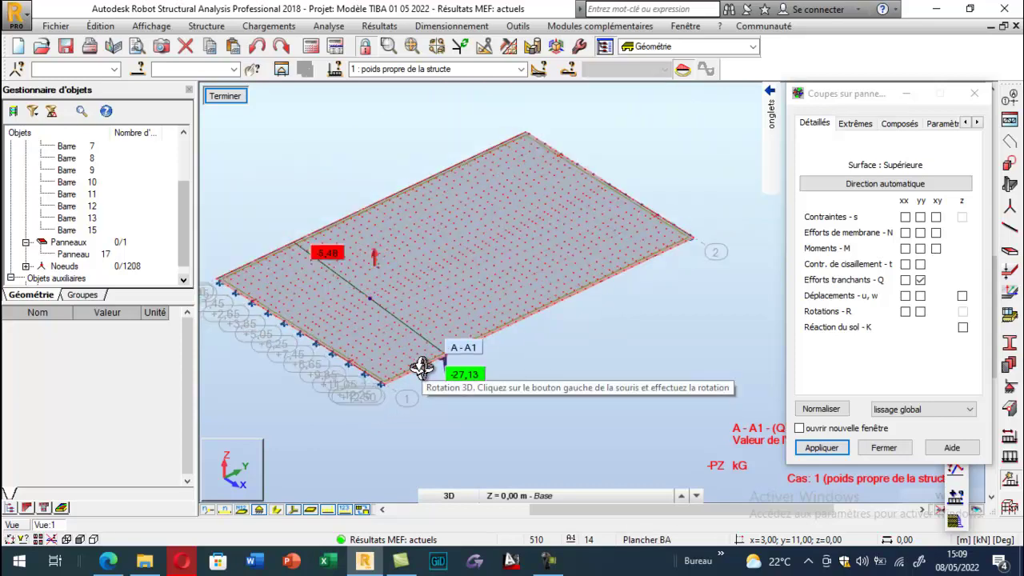
mouse_move(421, 367)
left_mouse_down()
mouse_move(421, 315)
mouse_move(445, 302)
mouse_move(418, 349)
left_mouse_up()
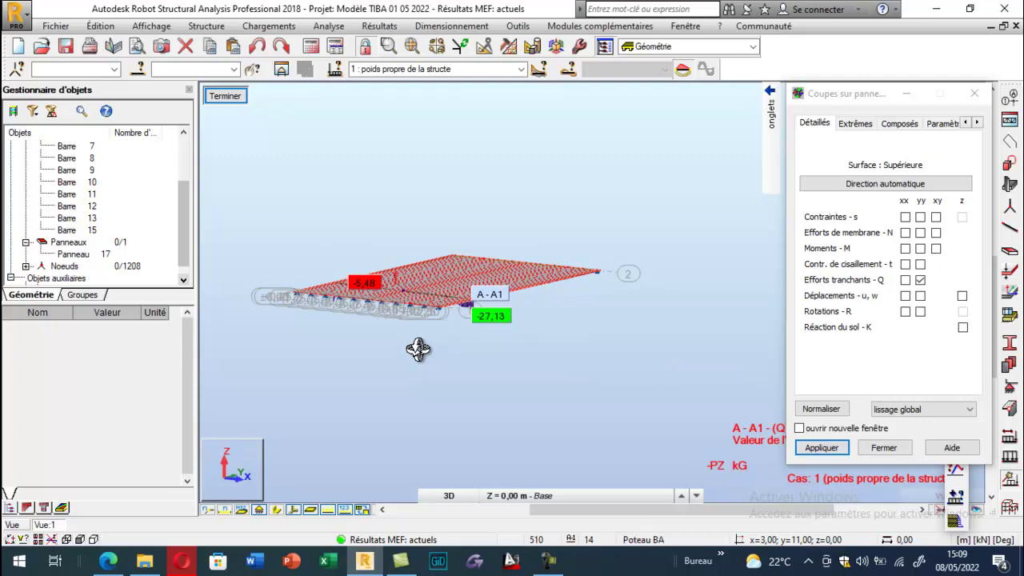
left_click_drag(418, 349, 421, 317)
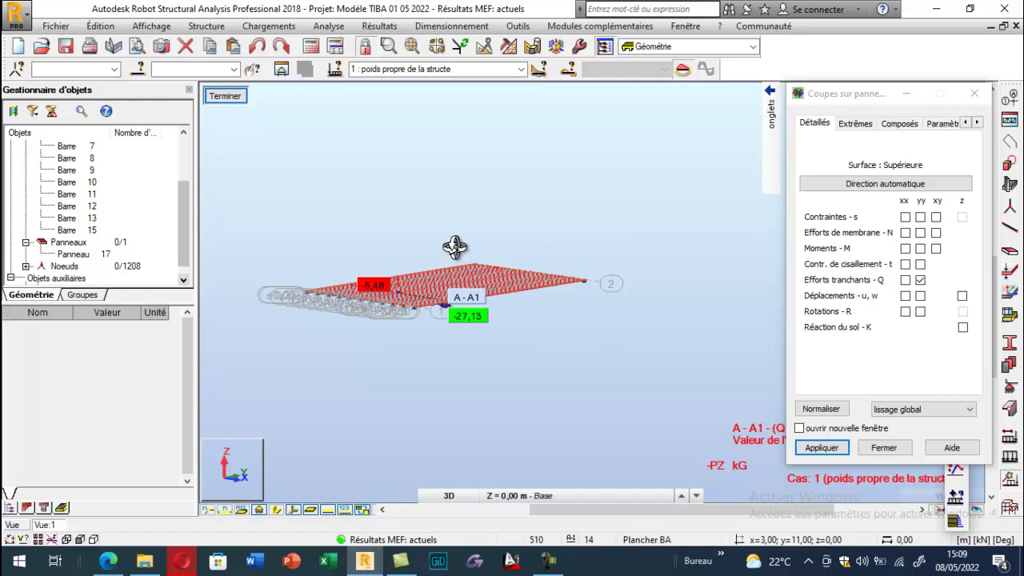
left_click_drag(469, 296, 446, 320)
Switch the load case to 9 : BC UNE VOIE CHARGEE and view the cut's shear diagram from the slab's edge
left_click(521, 69)
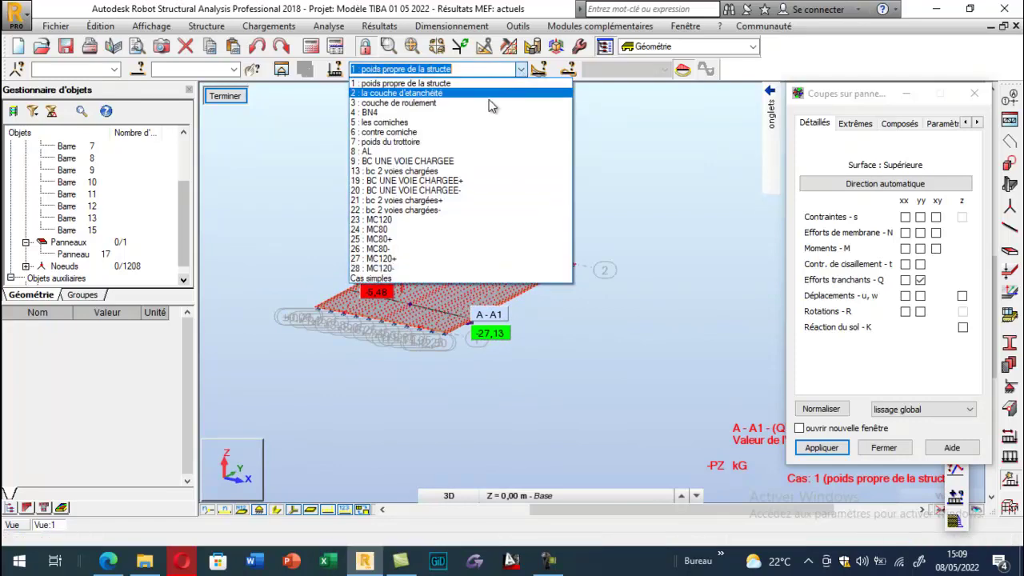
left_click(463, 162)
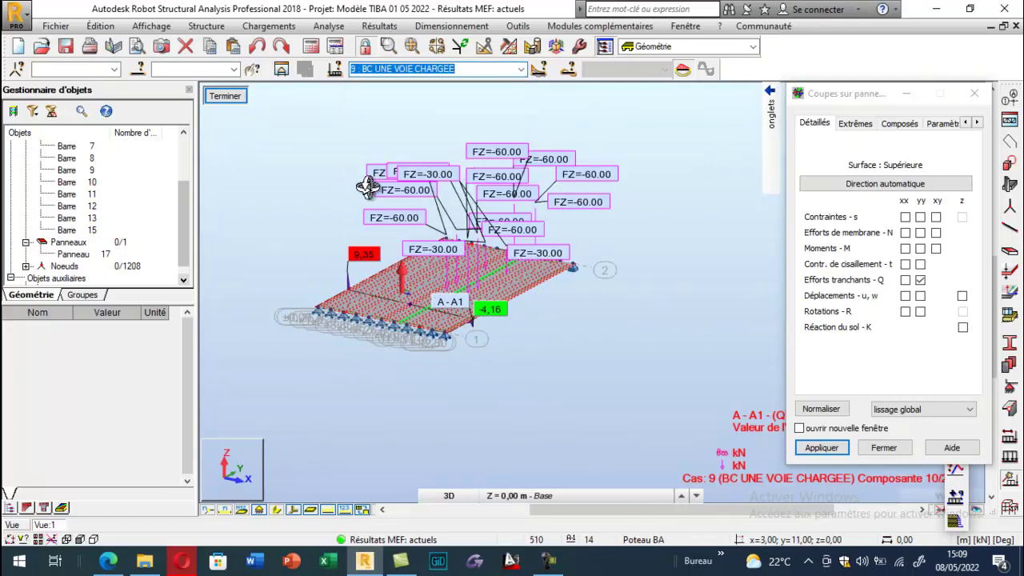
right_click(312, 213)
left_click(318, 325)
left_click_drag(334, 329, 400, 334)
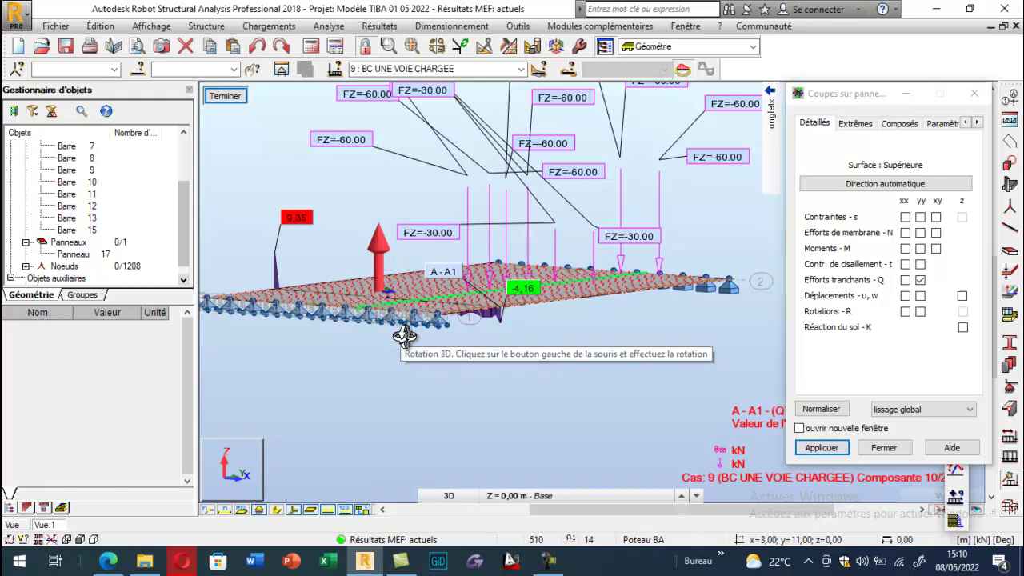
Switch to the COURS_DOUVRAGES_DART_T.pdf document in Edge and read the ELU and ELS combination formulas and weighting coefficient table
left_click(109, 560)
scroll(393, 331, "up", 3)
scroll(394, 331, "down", 4)
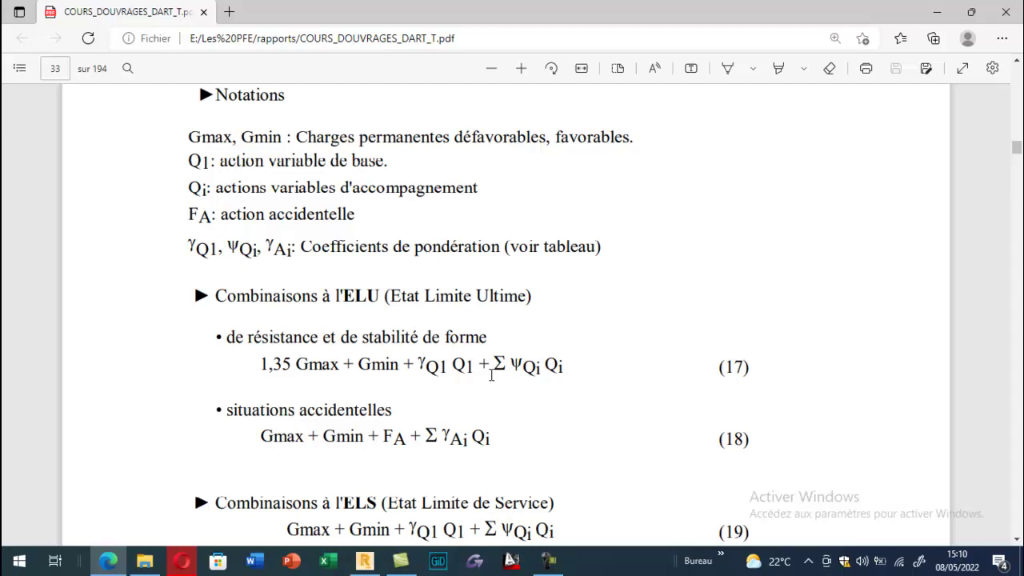
scroll(492, 375, "down", 8)
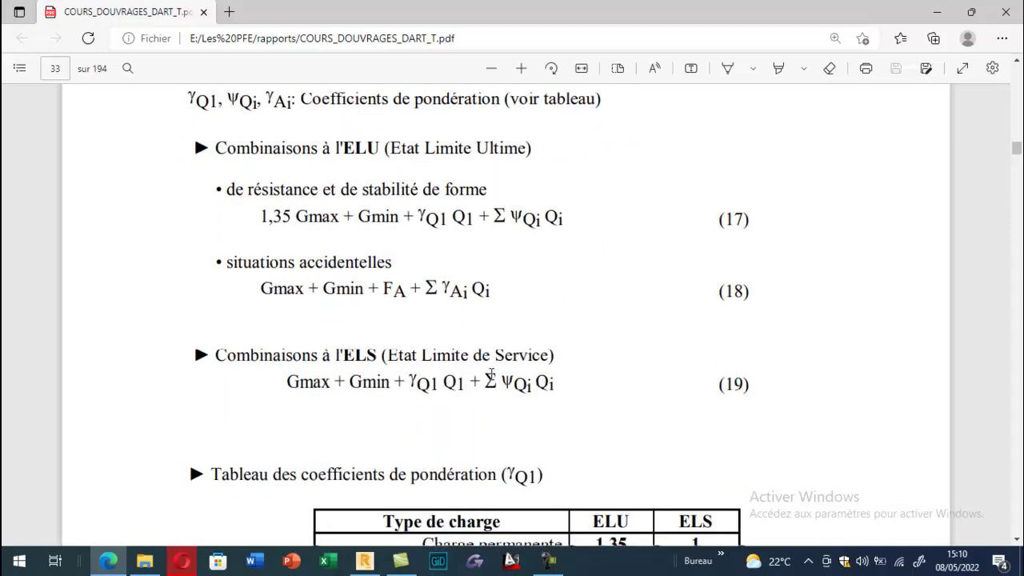
scroll(496, 368, "up", 8)
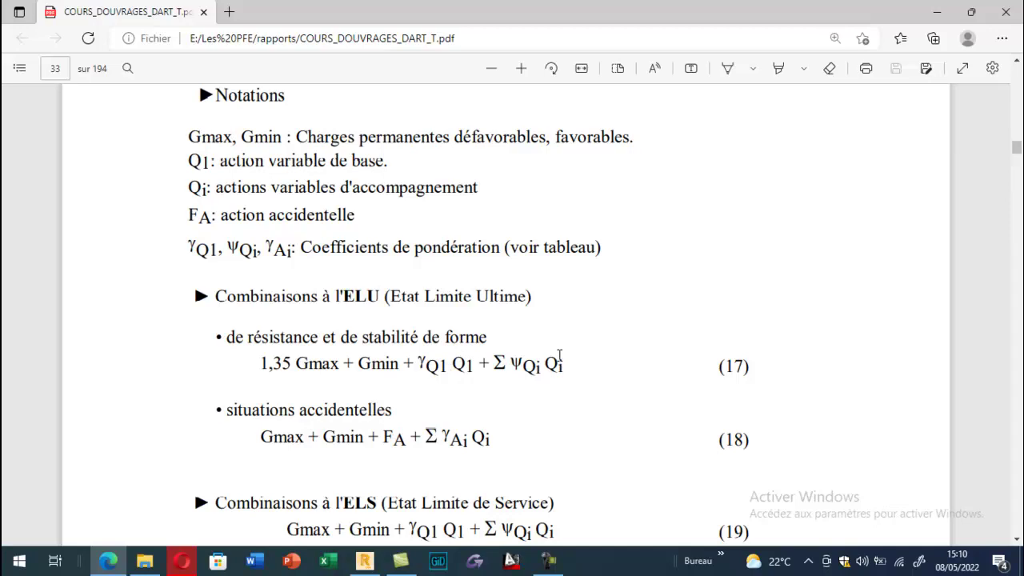
scroll(559, 356, "down", 5)
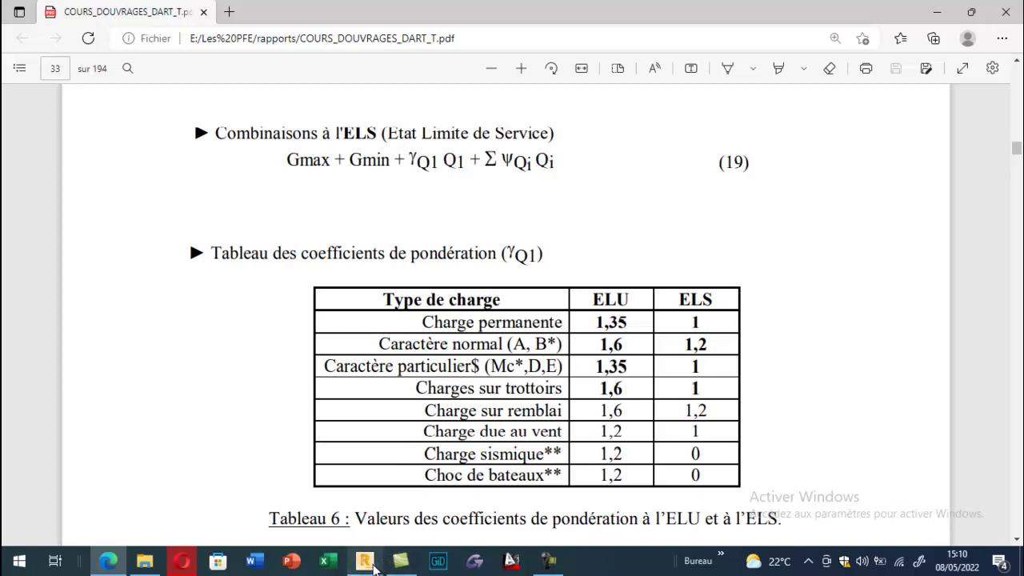
Return to Robot Structural Analysis, look through the load case list and view the loaded slab from above
left_click(366, 561)
middle_click_drag(473, 334, 455, 365)
left_click(519, 69)
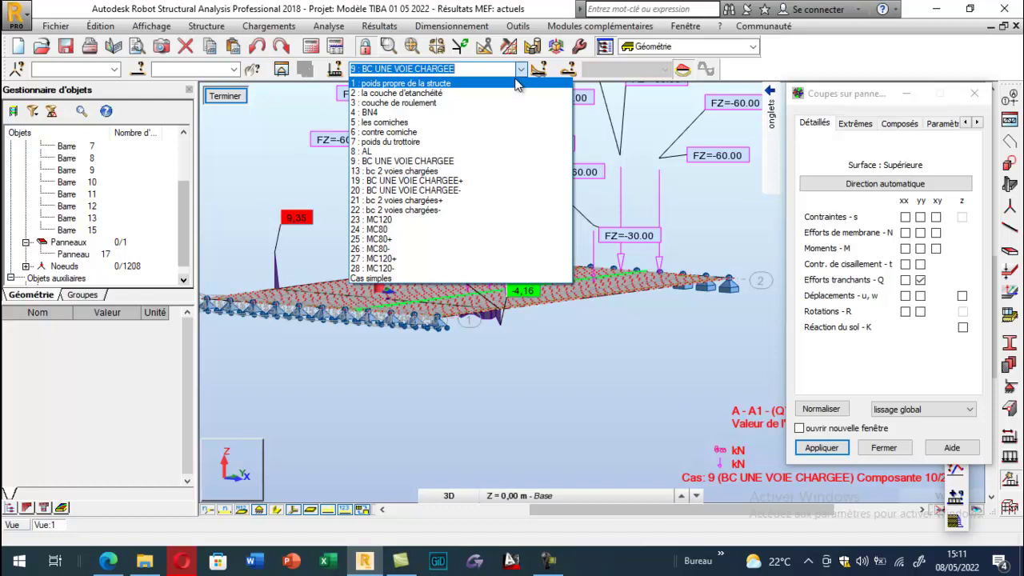
left_click(584, 325)
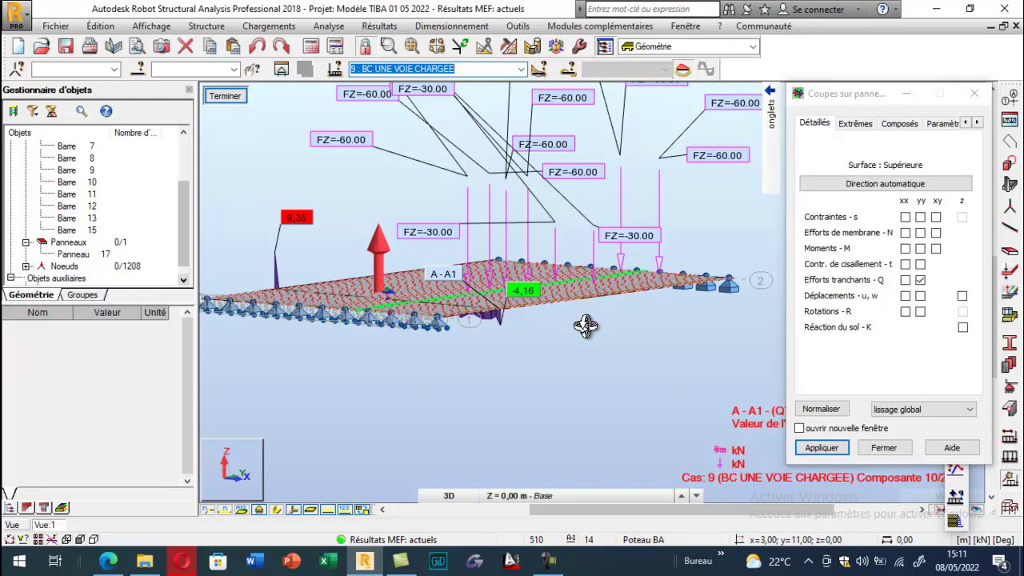
left_click_drag(583, 323, 566, 345)
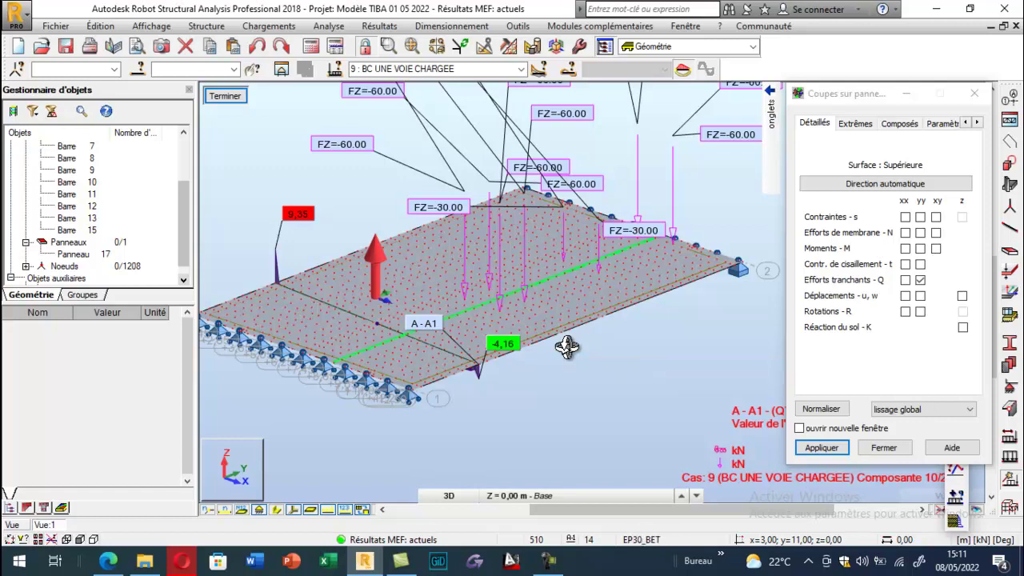
left_click(906, 248)
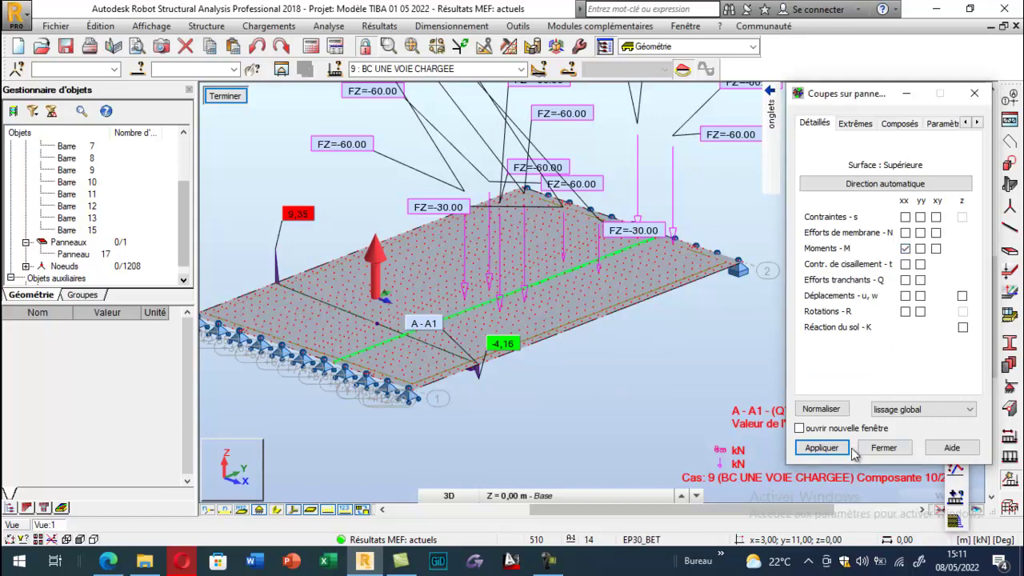
left_click(438, 69)
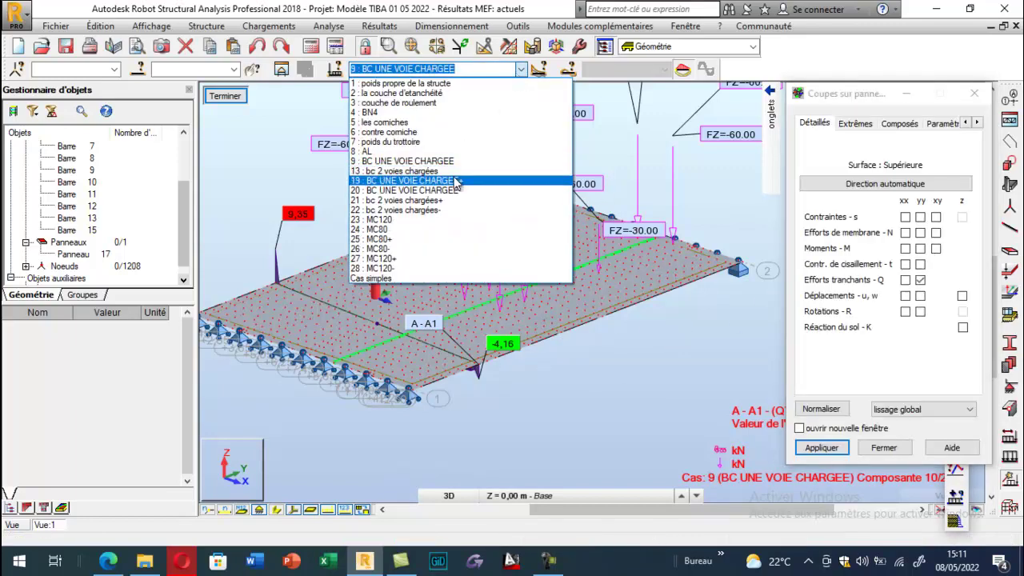
left_click(308, 171)
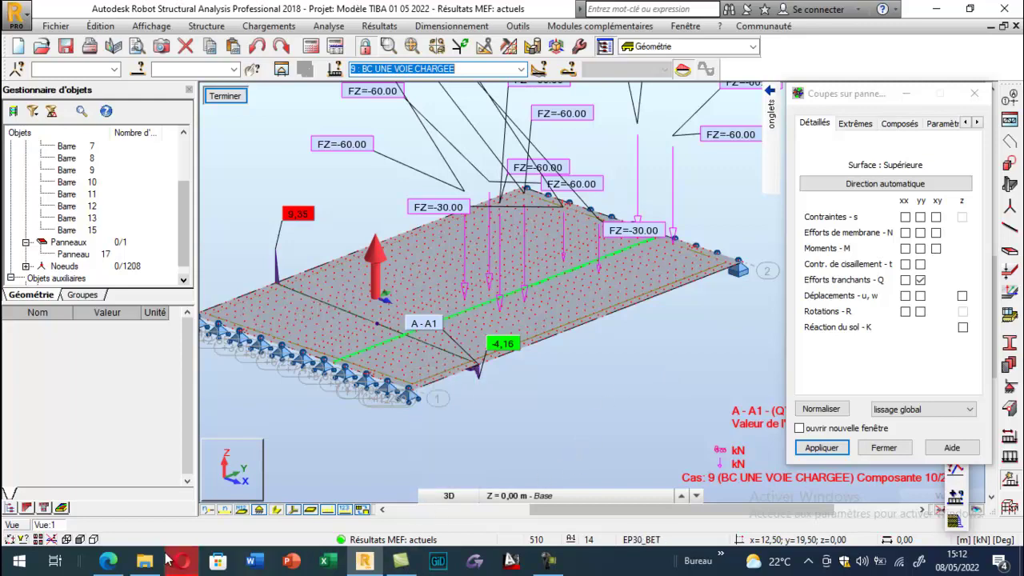
Switch to the COURS_DOUVRAGES_DART_T.pdf document in Edge and review section 2-8 on load combinations, including its notations and ELU and ELS formulas
left_click(109, 561)
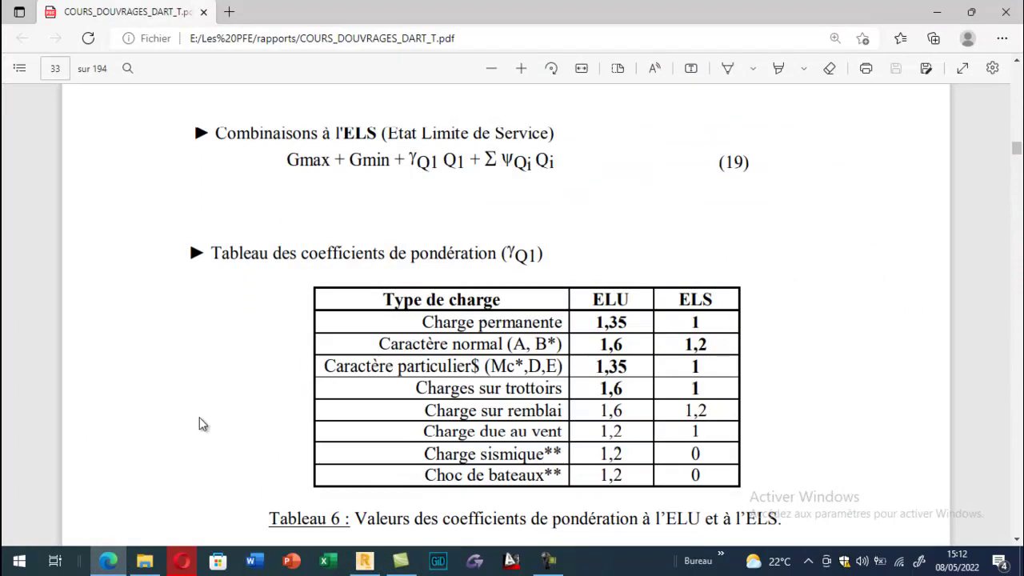
scroll(206, 408, "down", 1)
scroll(206, 409, "up", 2)
scroll(207, 409, "up", 1)
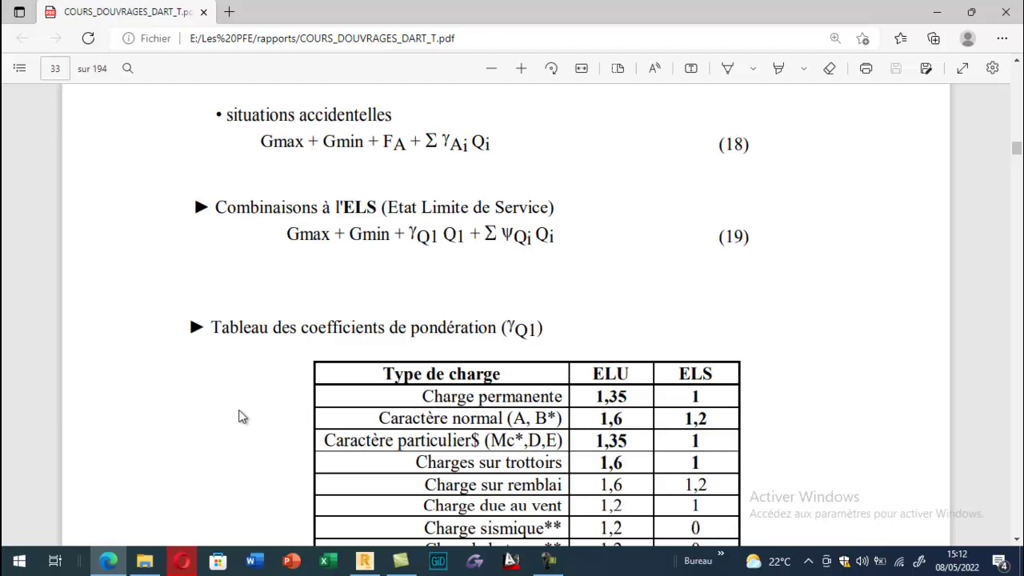
scroll(277, 339, "up", 5)
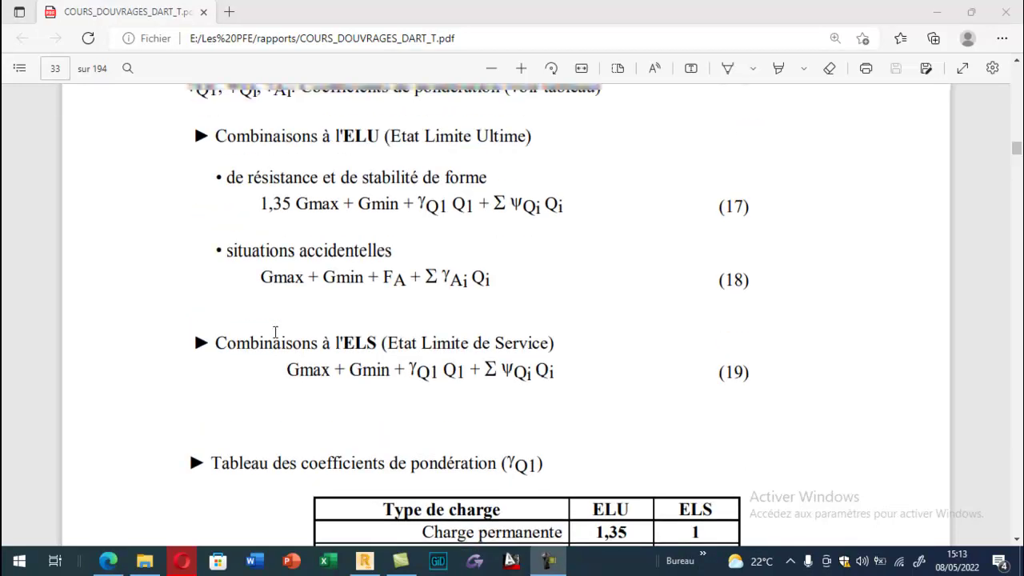
scroll(272, 332, "up", 2)
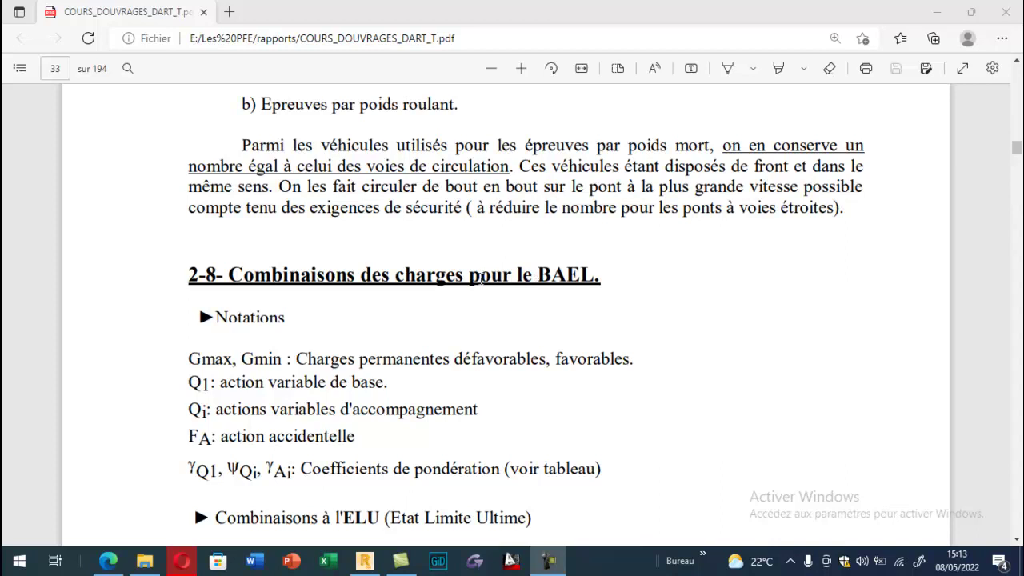
scroll(532, 273, "down", 1)
Check the load case list in Robot Structural Analysis against the PDF's ELU combination formula and weighting coefficient table
left_click(364, 560)
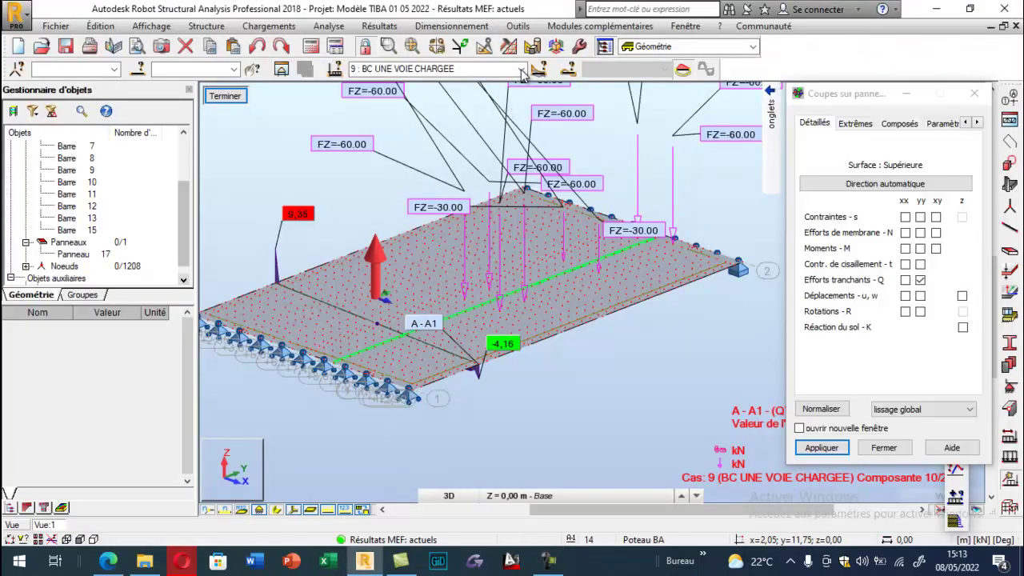
left_click(521, 68)
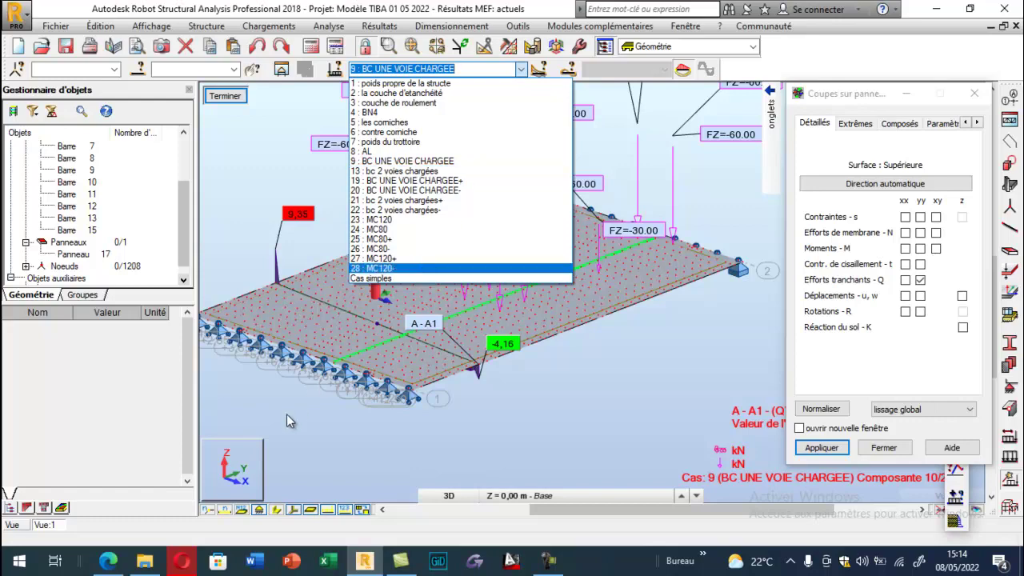
left_click(108, 560)
scroll(320, 291, "down", 2)
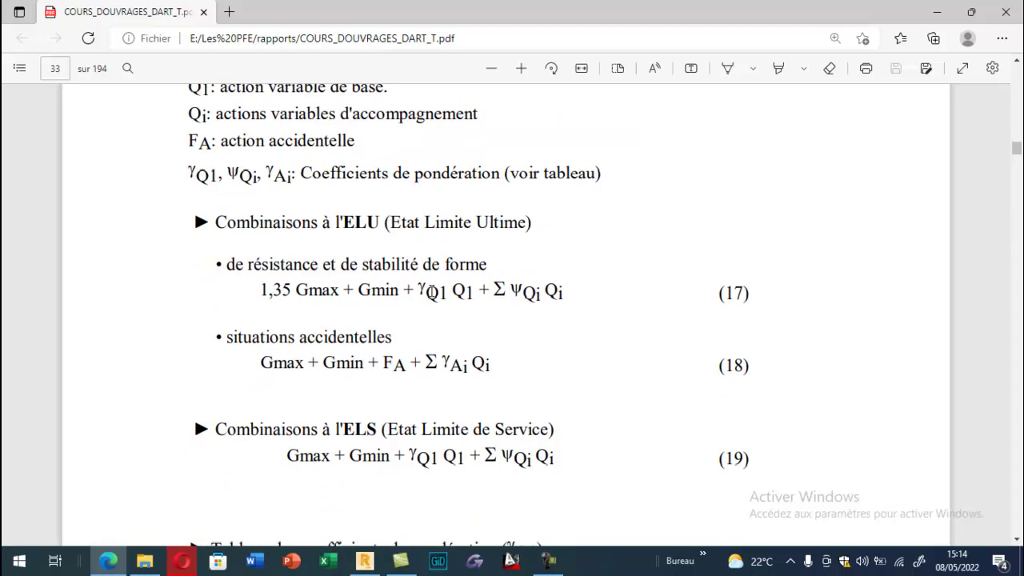
scroll(432, 290, "down", 4)
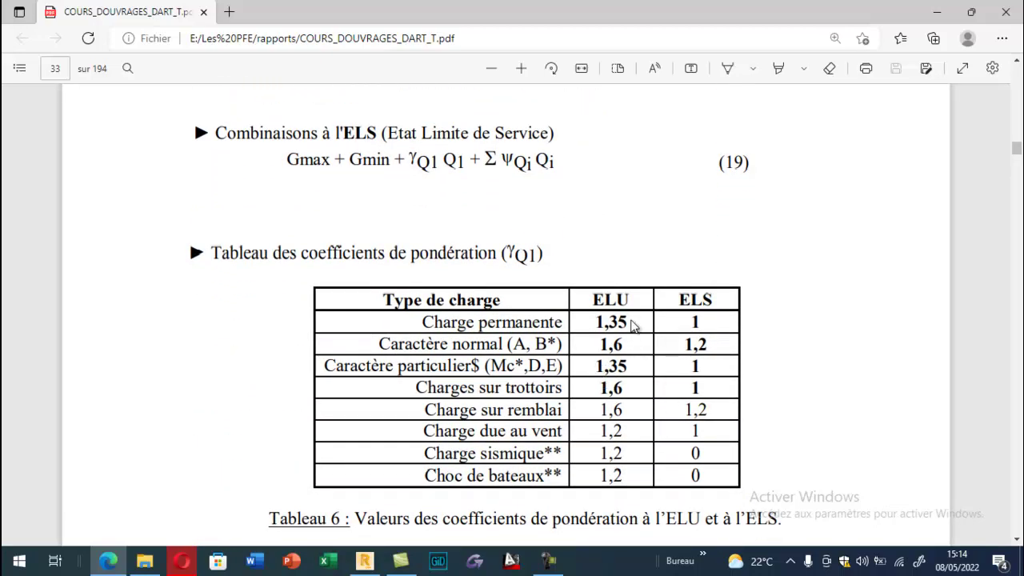
scroll(611, 368, "up", 3)
scroll(452, 268, "down", 3)
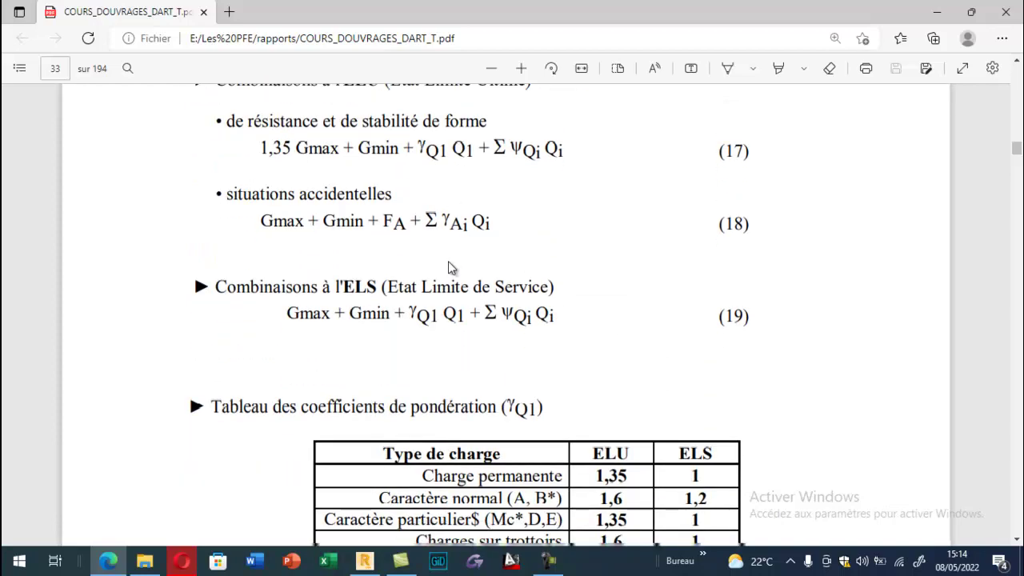
Return to Robot Structural Analysis, close the moving load component dialog and look through the load case list
left_click(364, 560)
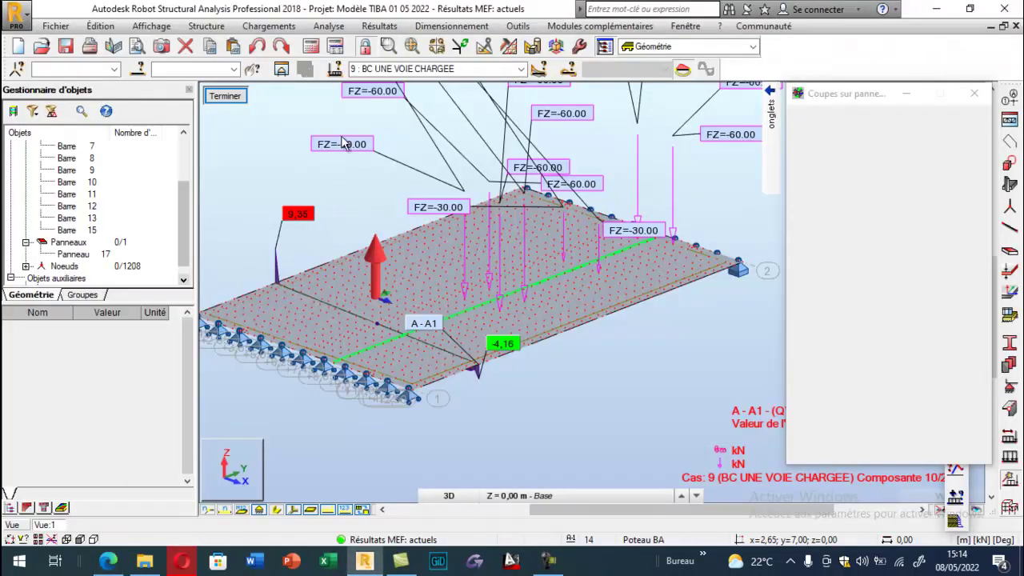
left_click(535, 71)
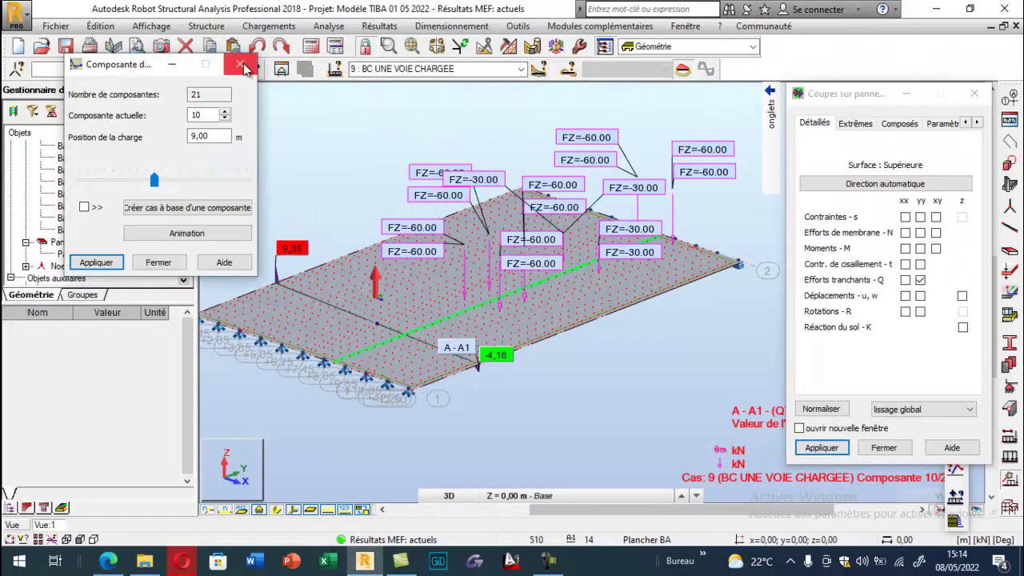
left_click(247, 68)
left_click(521, 70)
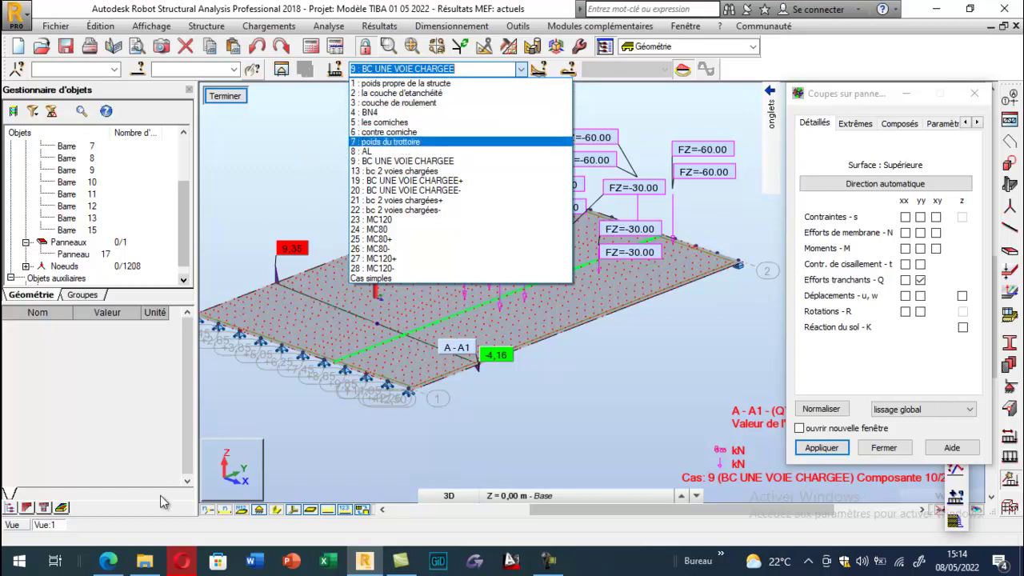
Switch to the PDF in Edge and examine how the ELU, accidental and ELS formulas use the coefficients in Tableau 6
left_click(108, 559)
scroll(336, 224, "up", 3)
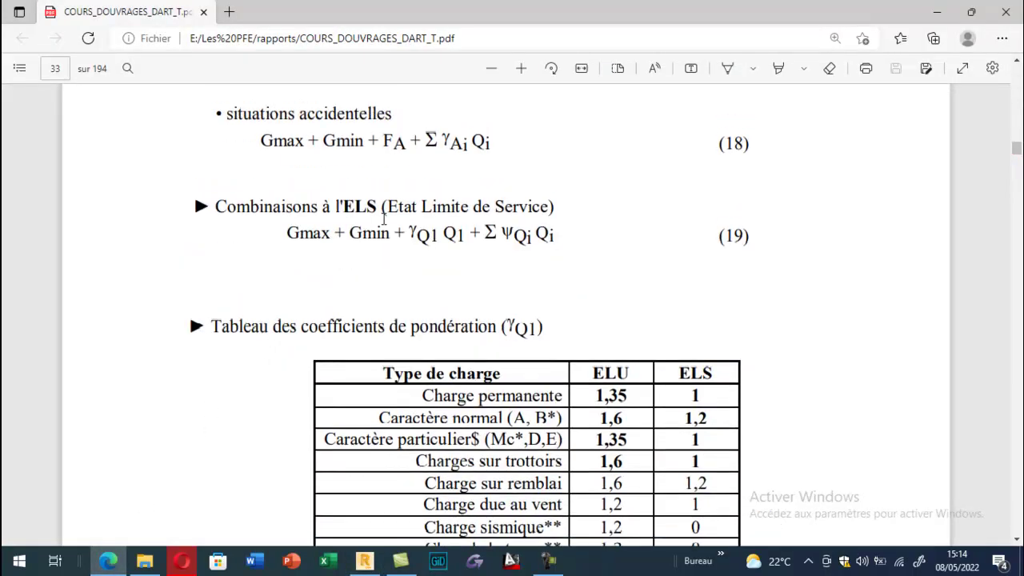
scroll(282, 218, "up", 3)
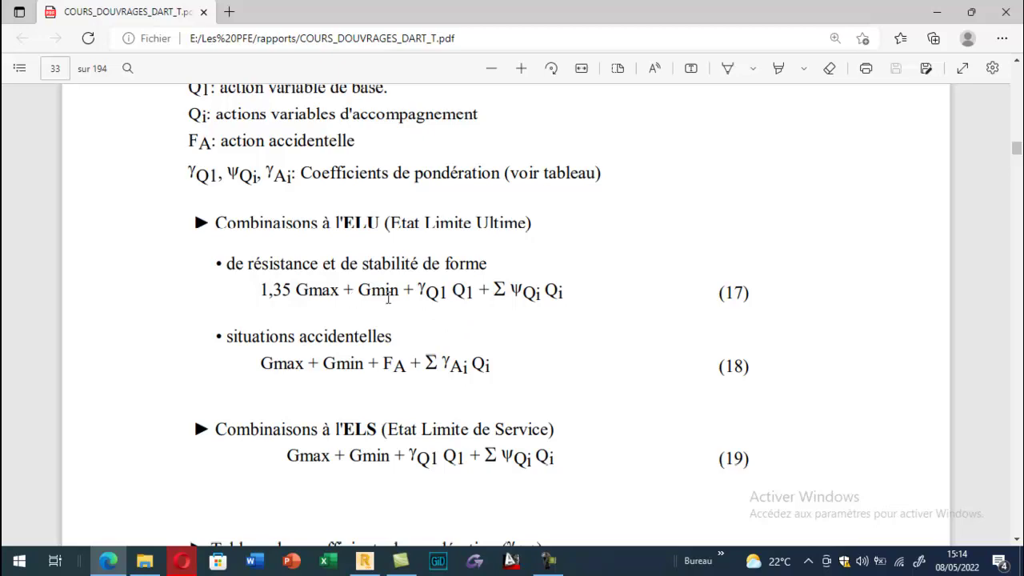
scroll(414, 294, "down", 4)
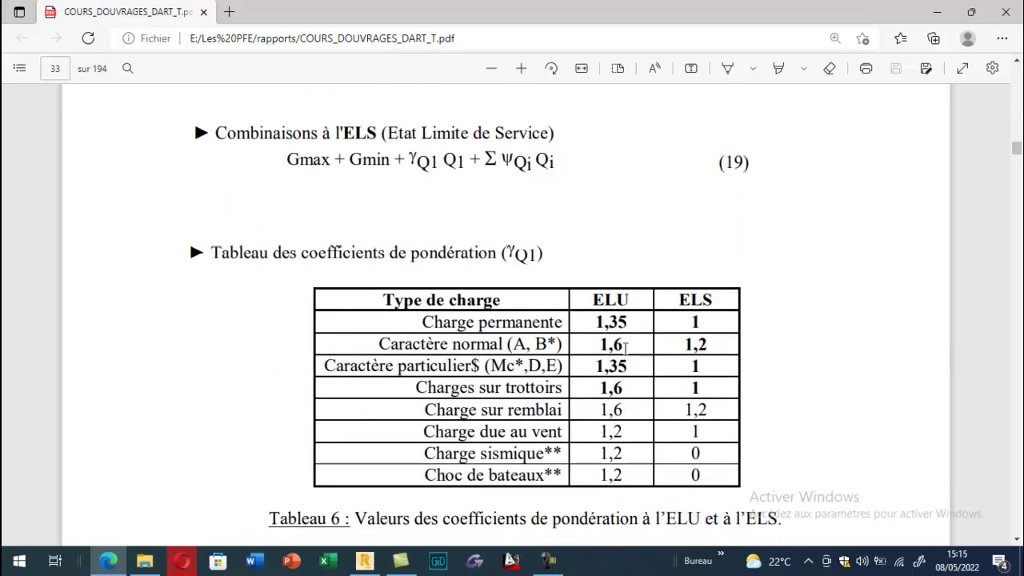
scroll(424, 287, "up", 5)
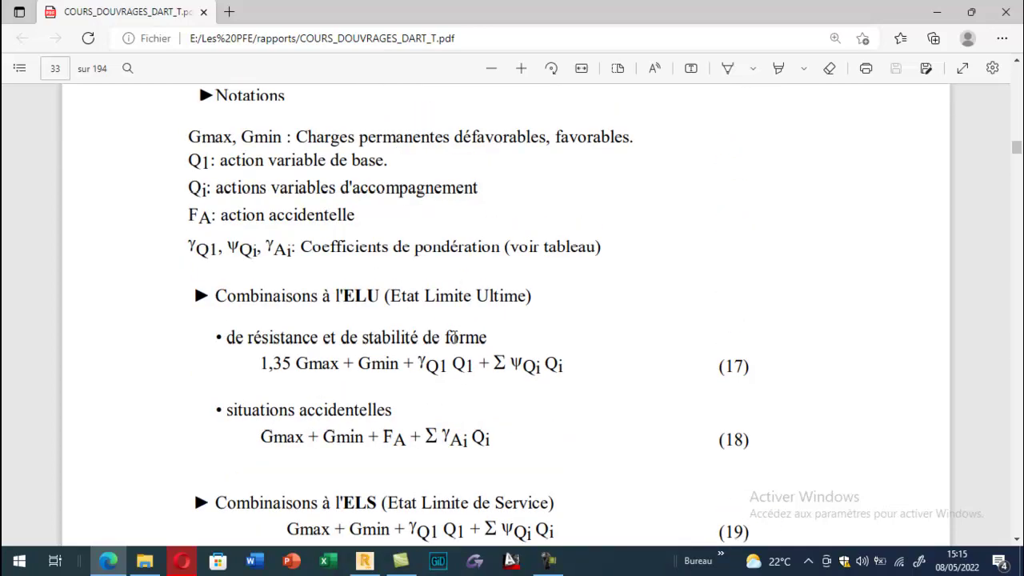
scroll(423, 356, "down", 1)
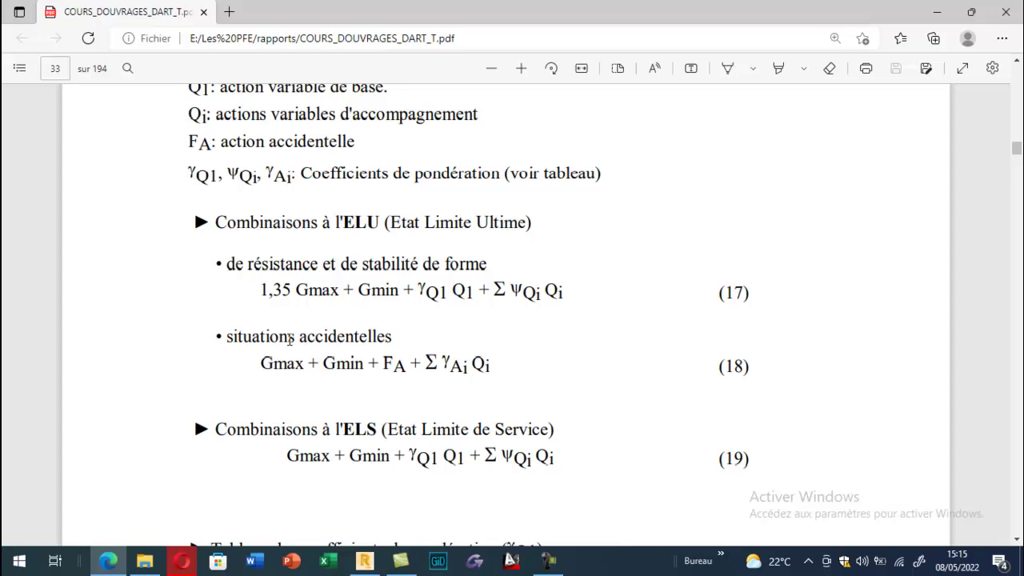
scroll(295, 339, "down", 5)
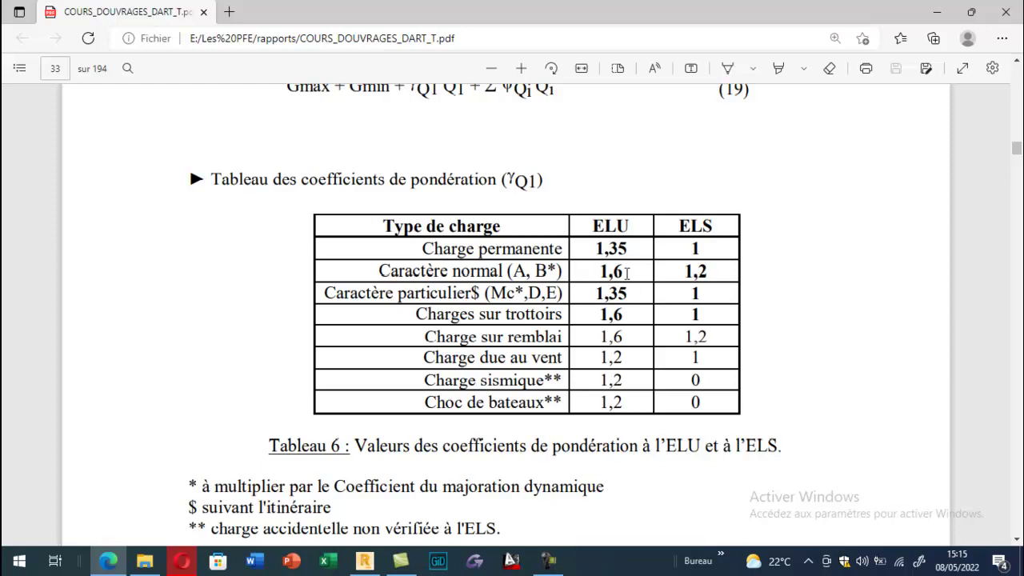
scroll(480, 302, "up", 4)
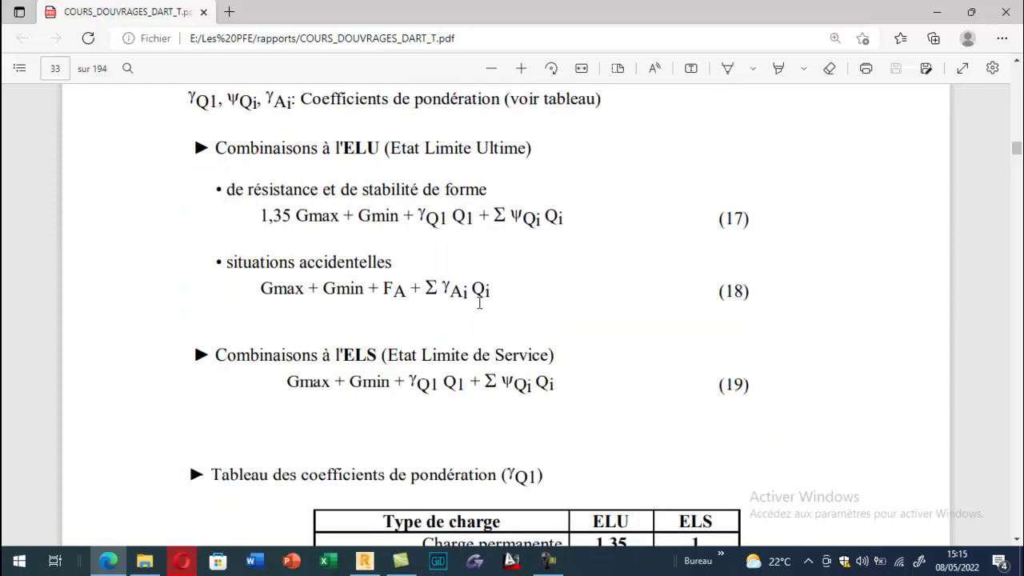